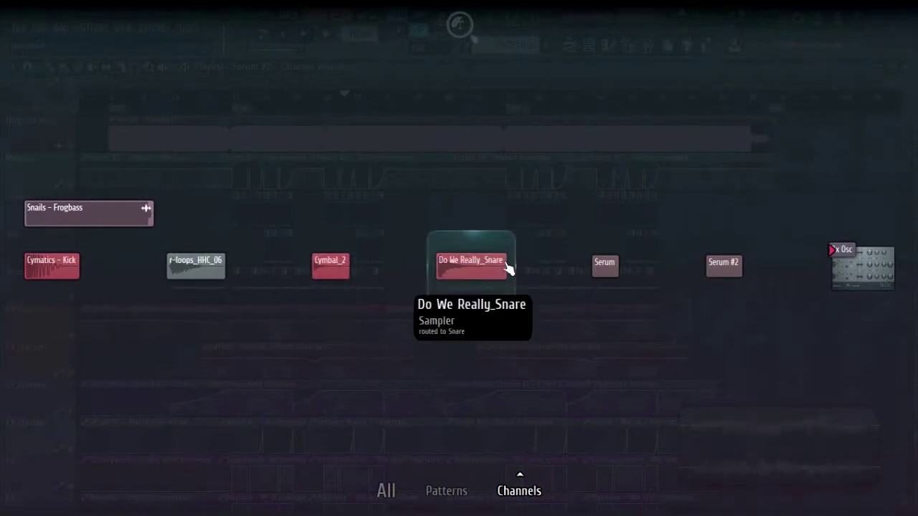
Show all patterns and channels in the picker and select Pattern 2.
click(384, 489)
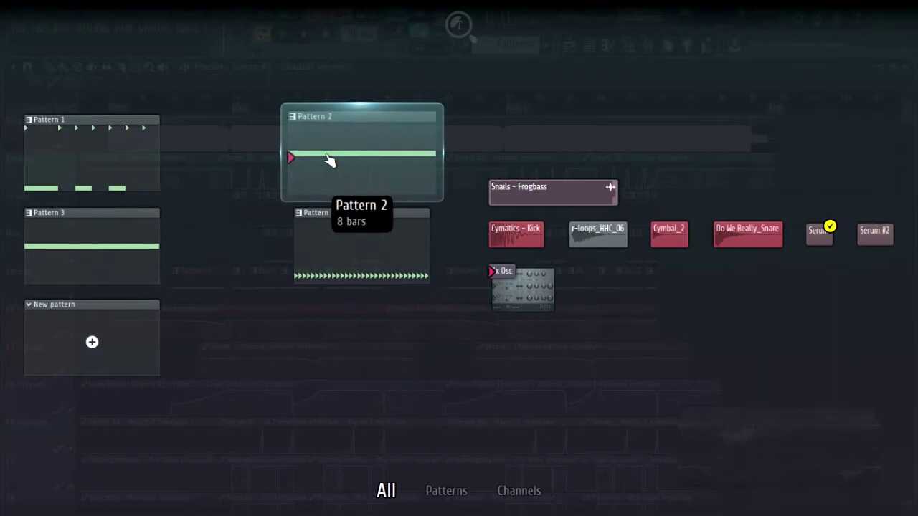
click(387, 164)
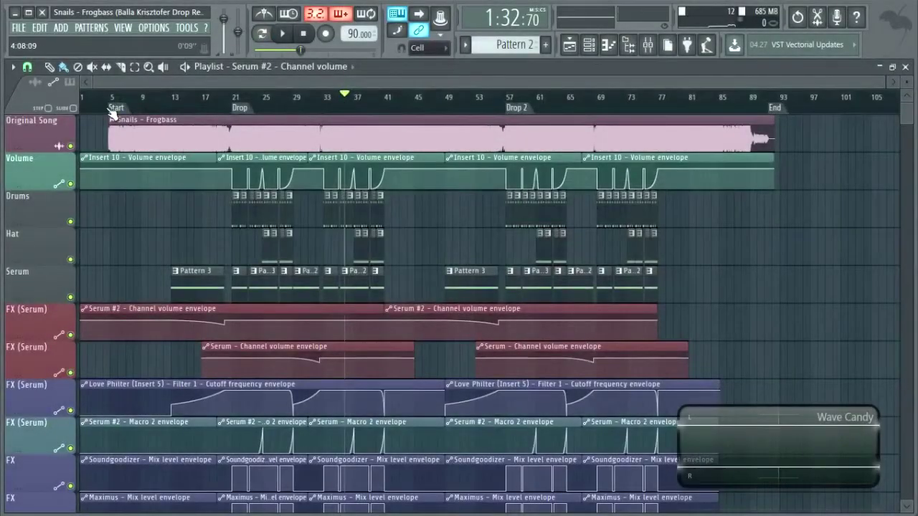
Play the song in the playlist from just before the Start marker.
ctrl+scroll(97, 120, up, 5)
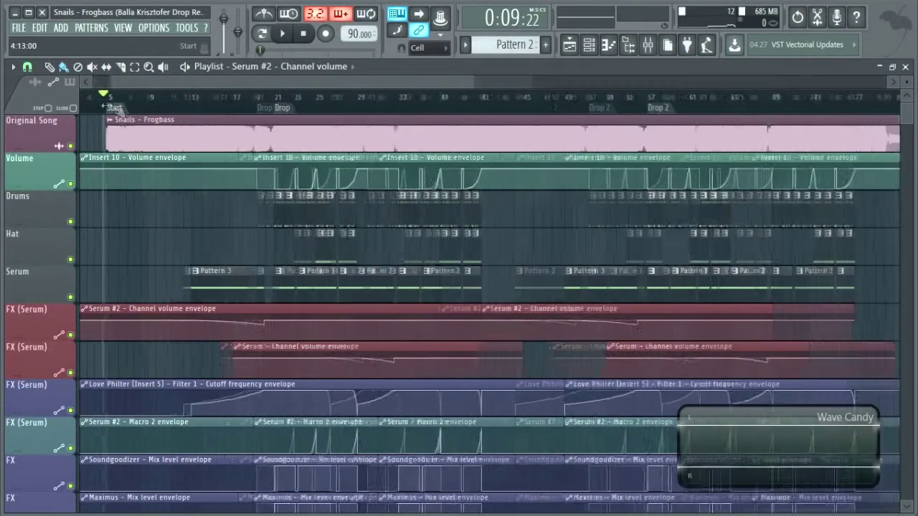
ctrl+scroll(231, 106, up, 4)
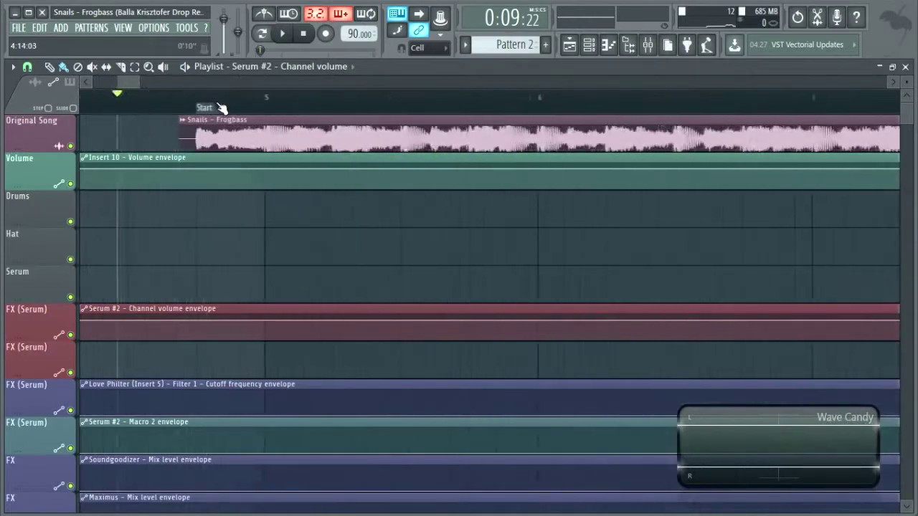
key(space)
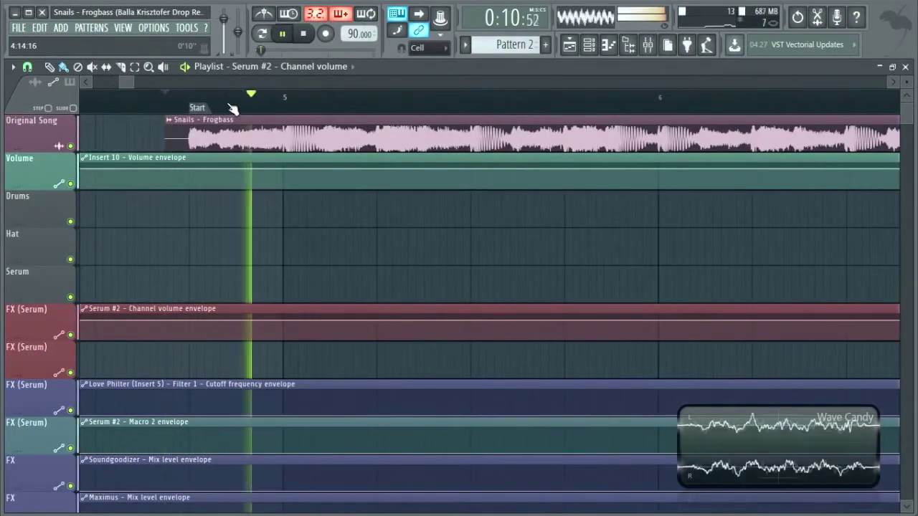
ctrl+scroll(228, 107, down, 1)
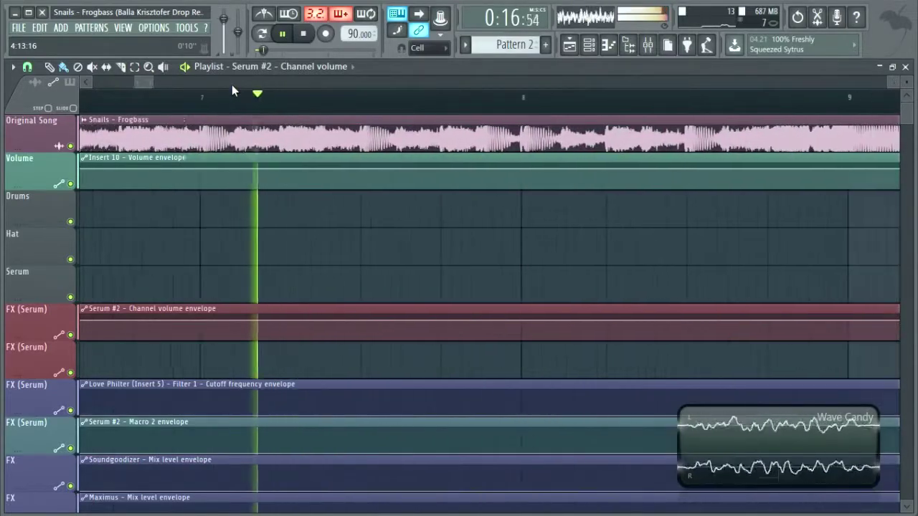
Examine the whole playlist arrangement during playback, from the original song clip through both drops and down to the FX automation tracks.
scroll(224, 109, down, 5)
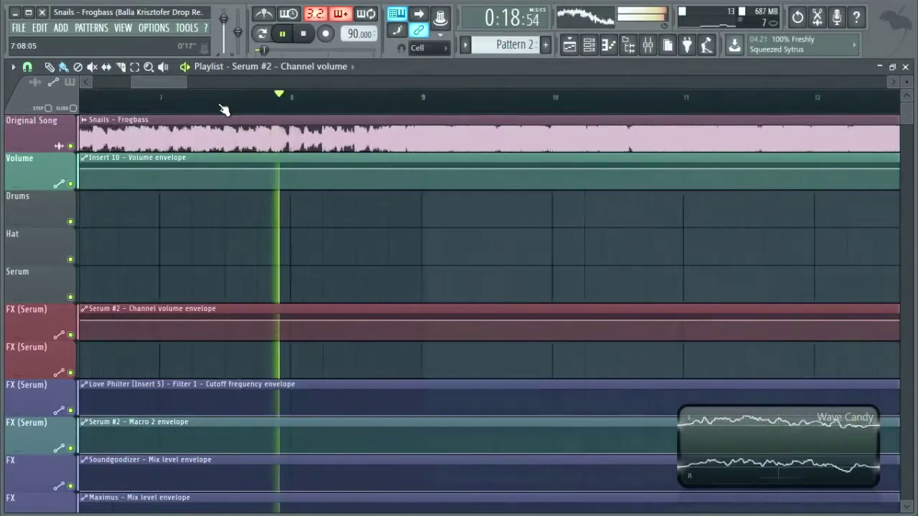
scroll(223, 109, down, 3)
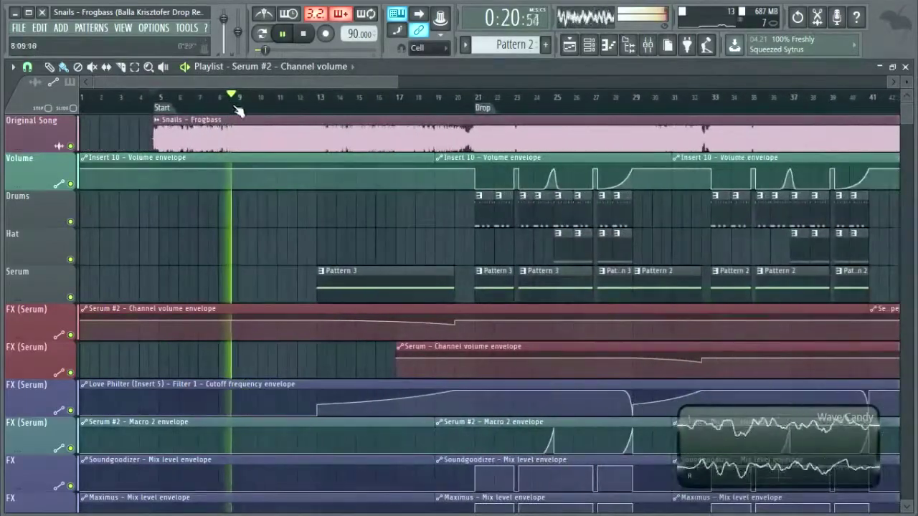
scroll(283, 266, down, 6)
scroll(282, 266, up, 6)
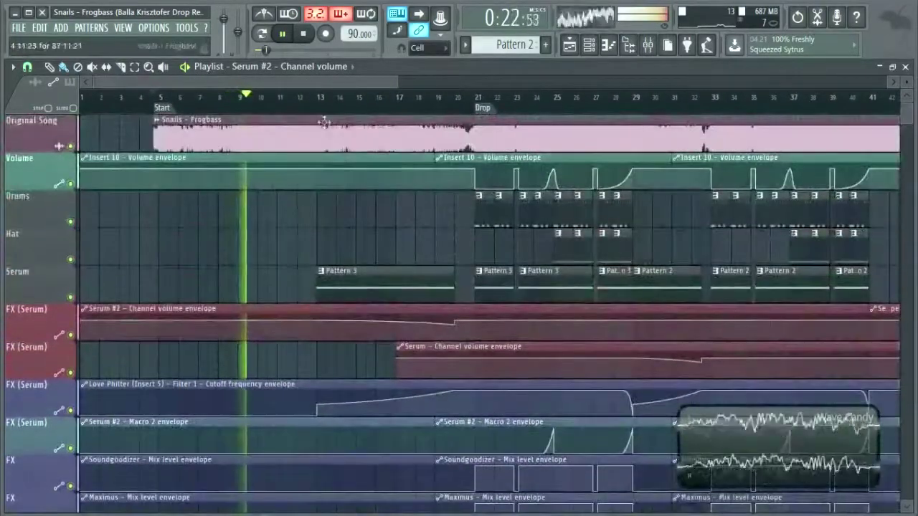
scroll(322, 109, down, 3)
scroll(322, 109, down, 2)
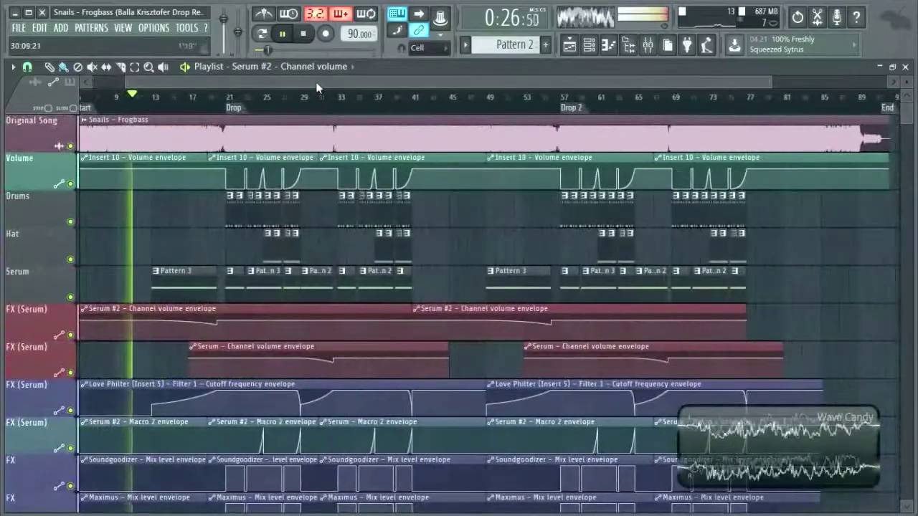
scroll(468, 231, down, 4)
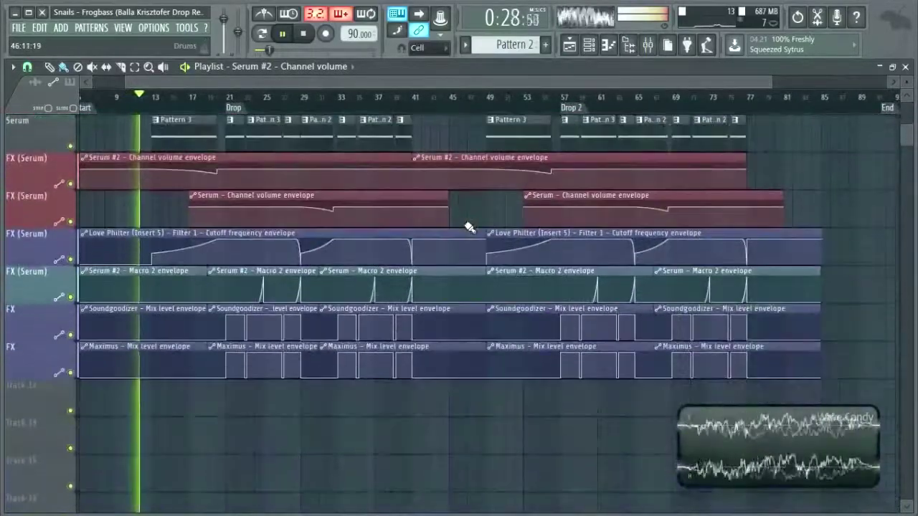
scroll(466, 230, up, 4)
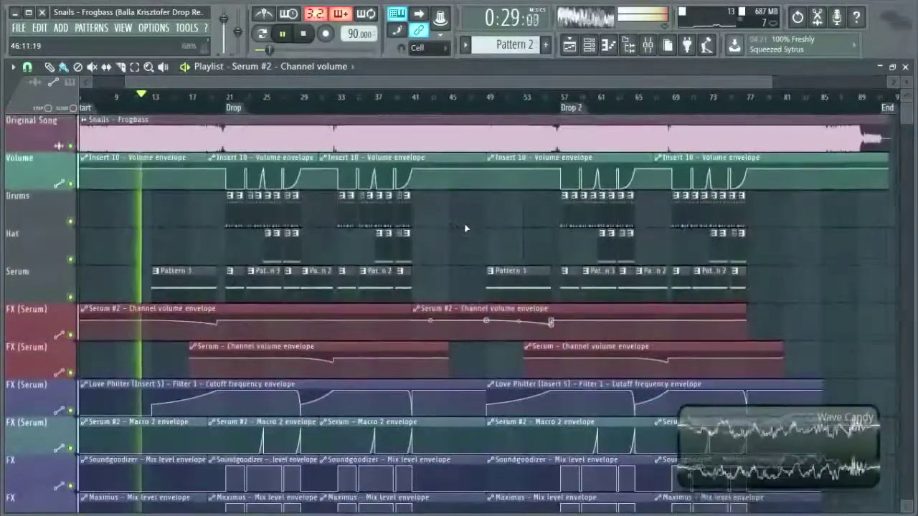
Open the Serum #2 channel's plugin and review its effects chain from distortion to reverb.
click(588, 45)
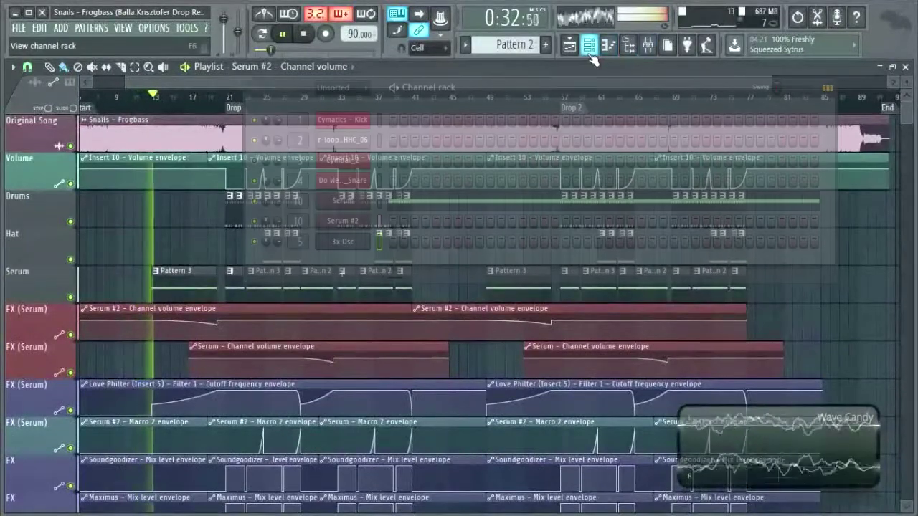
click(334, 228)
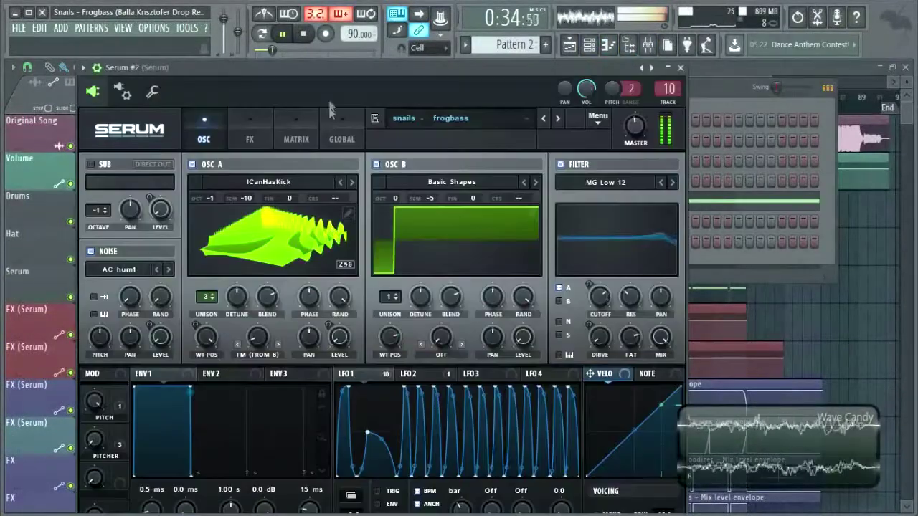
drag(340, 70, 339, 61)
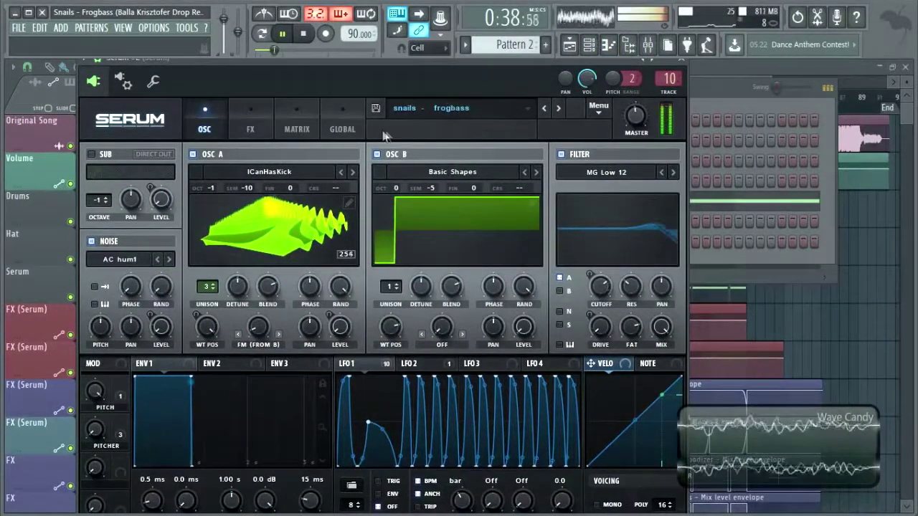
click(250, 123)
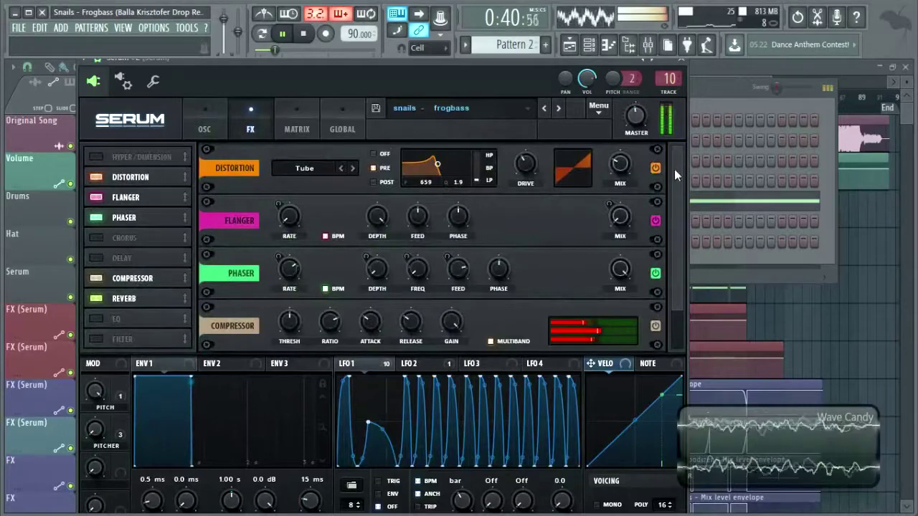
scroll(674, 169, down, 1)
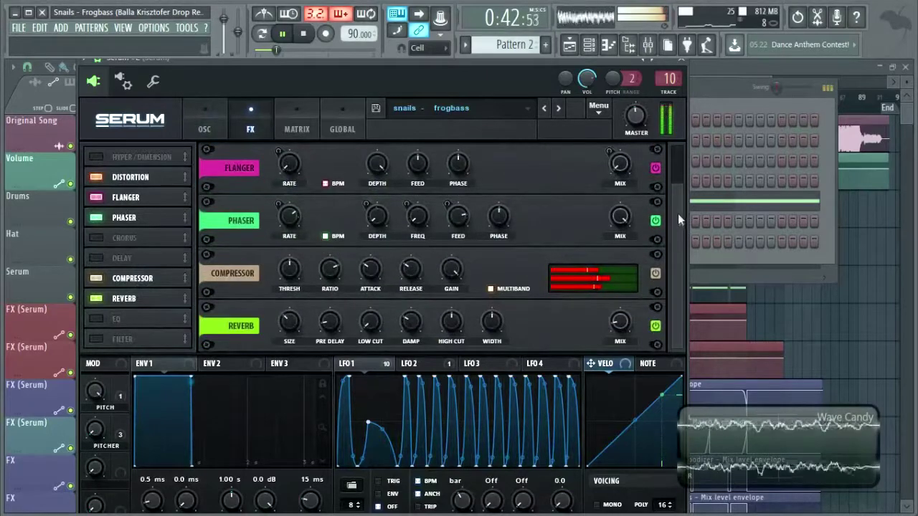
scroll(676, 164, up, 1)
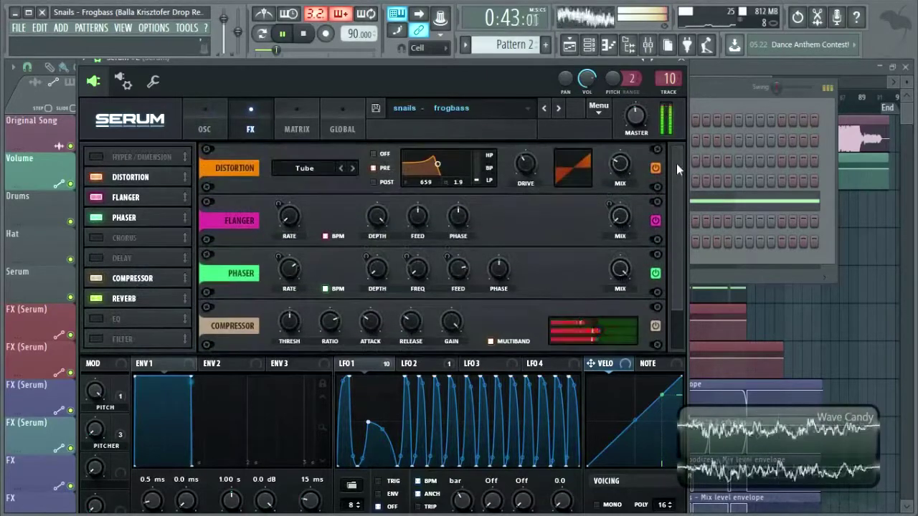
Inspect the LFO 2 and LFO 1 shapes beside the oscillator settings of Serum #2, and close the plugin.
click(211, 128)
click(409, 364)
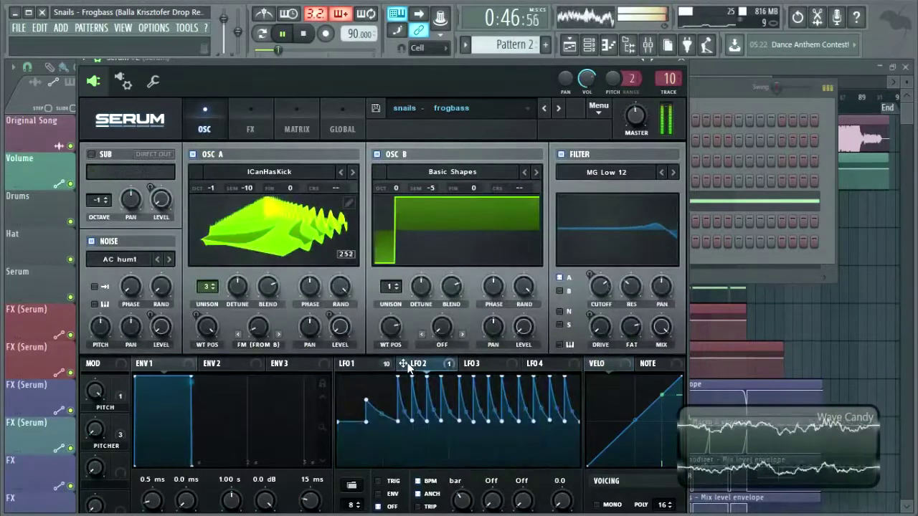
click(373, 364)
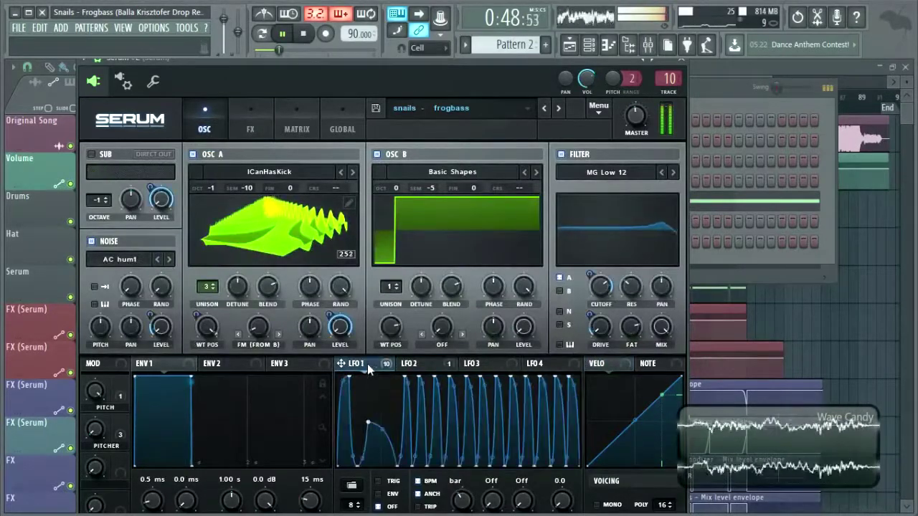
drag(470, 59, 484, 59)
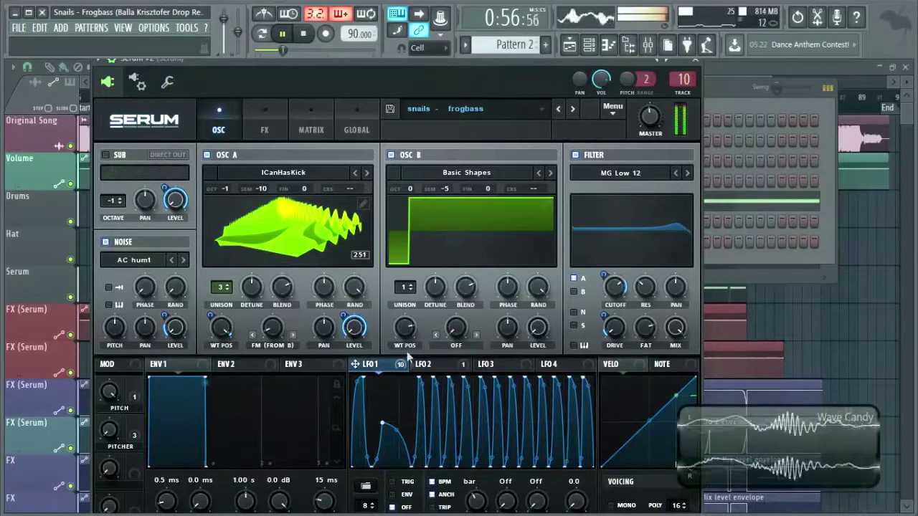
click(710, 86)
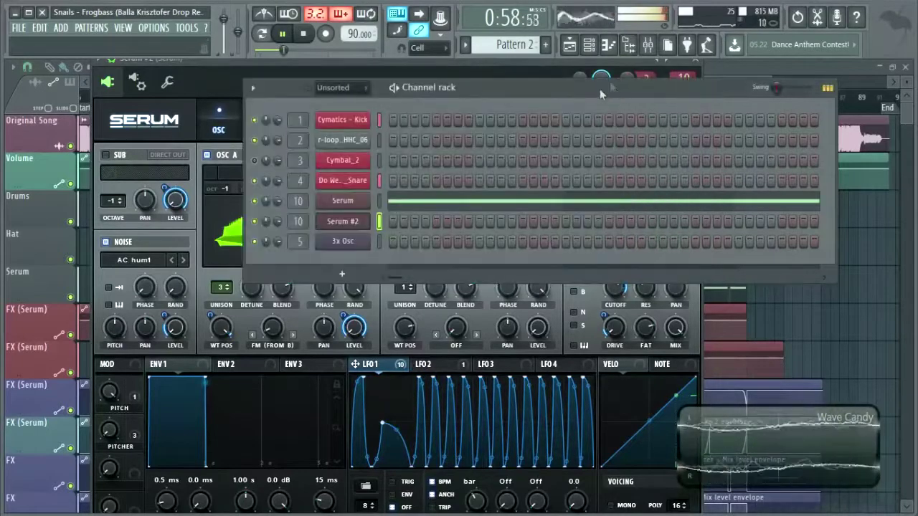
click(606, 60)
click(692, 65)
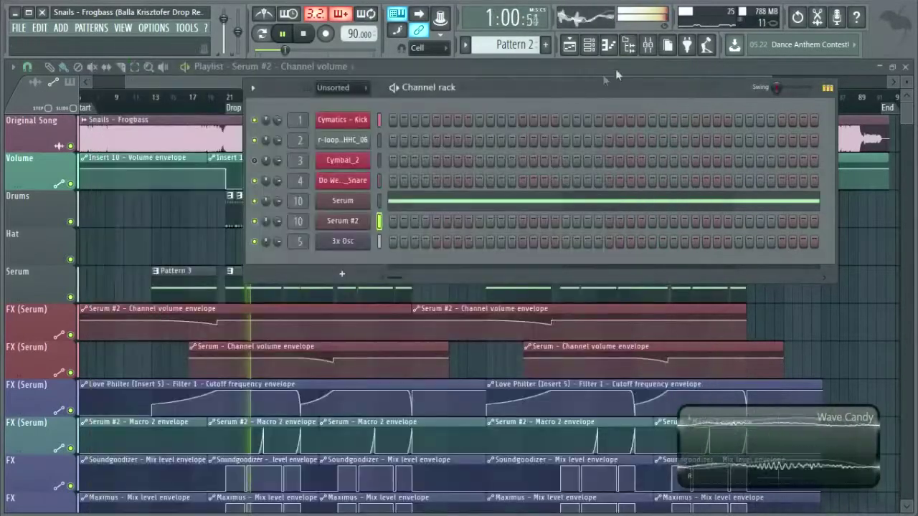
Open the mixer and review the effect slots of the original song, bass, snare, cymbal, hat, kick and Serum tracks.
click(647, 45)
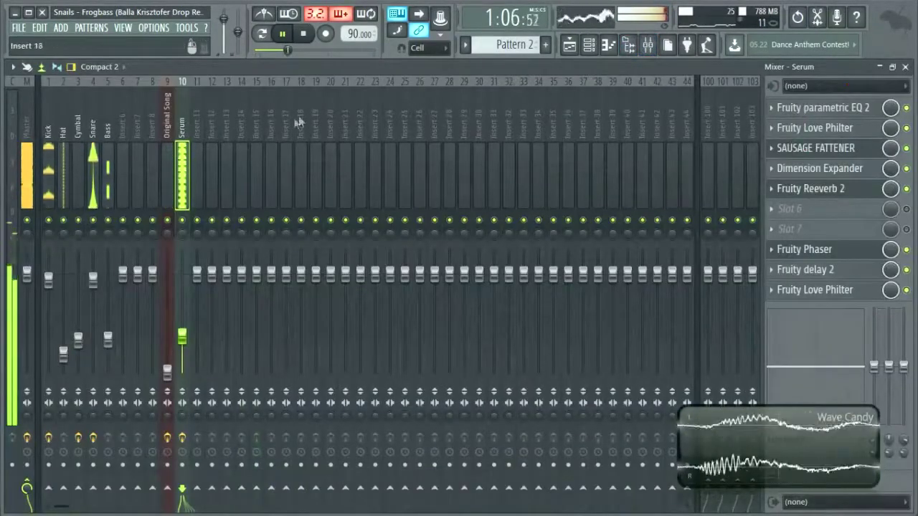
click(167, 132)
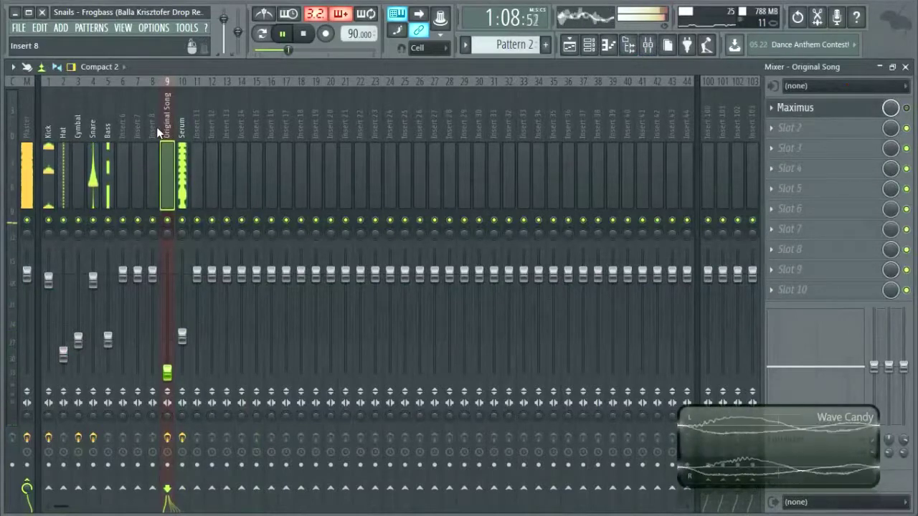
click(153, 127)
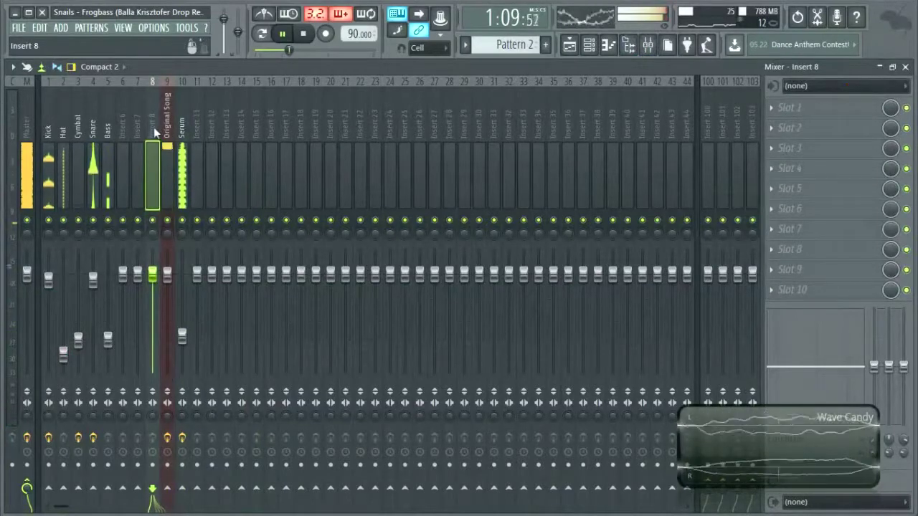
click(108, 131)
click(93, 129)
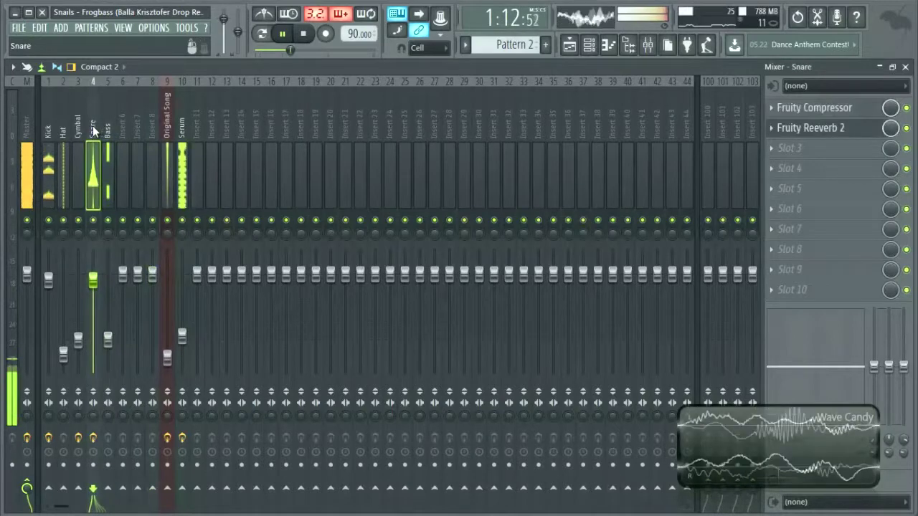
click(78, 127)
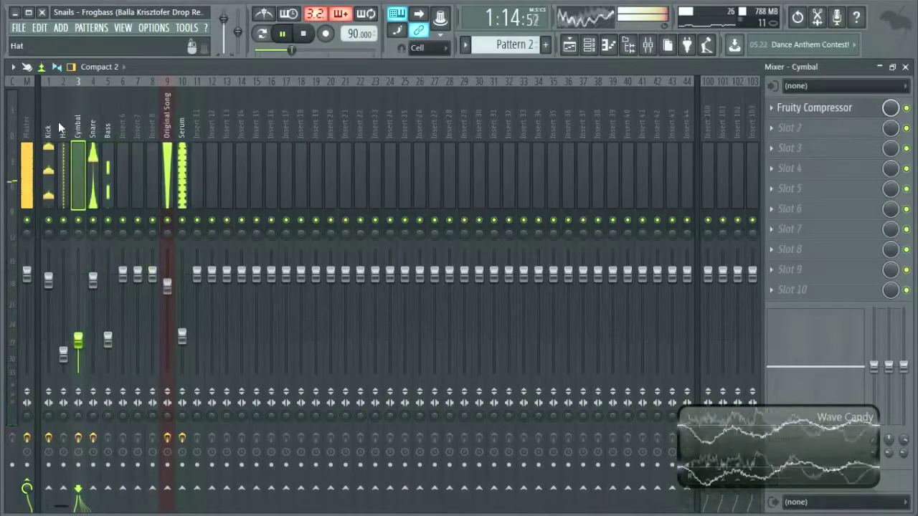
click(60, 122)
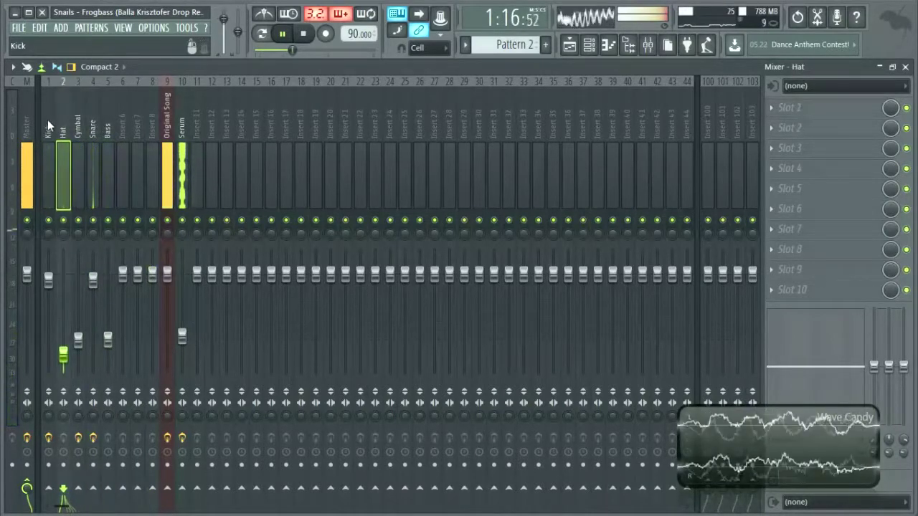
click(48, 120)
click(181, 130)
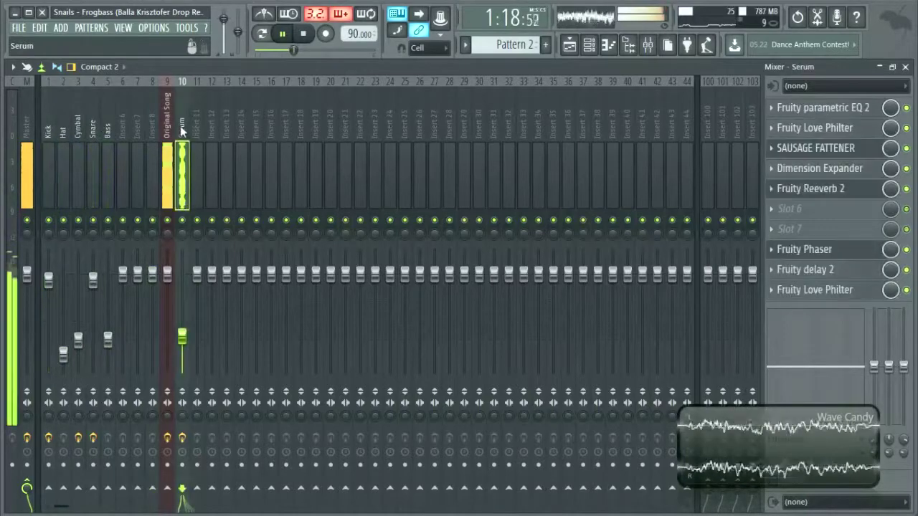
Open the first Serum channel's plugin and inspect the LFO 2 and LFO 1 shapes of its frogbass2 preset.
click(591, 48)
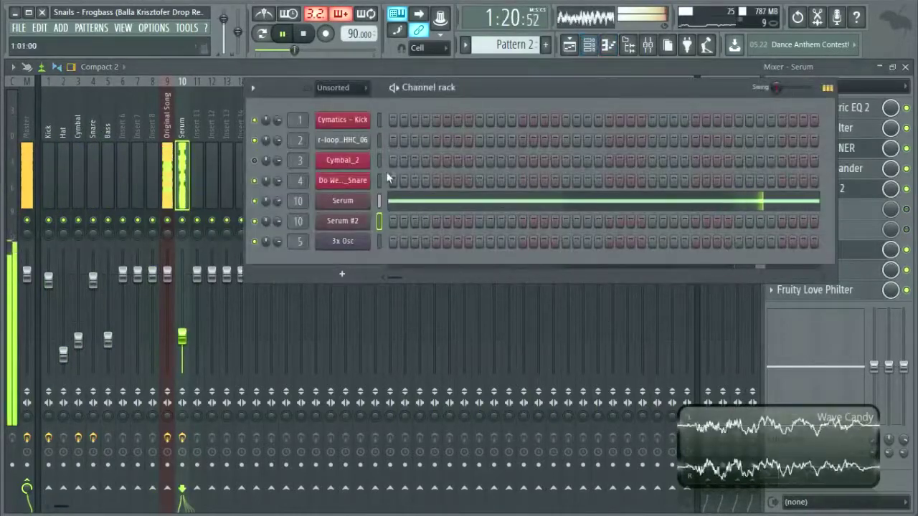
click(357, 204)
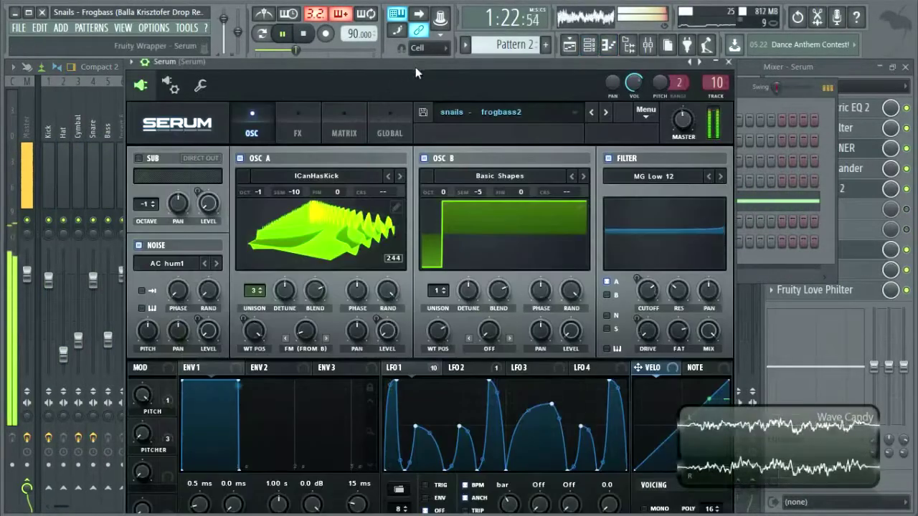
drag(416, 68, 399, 70)
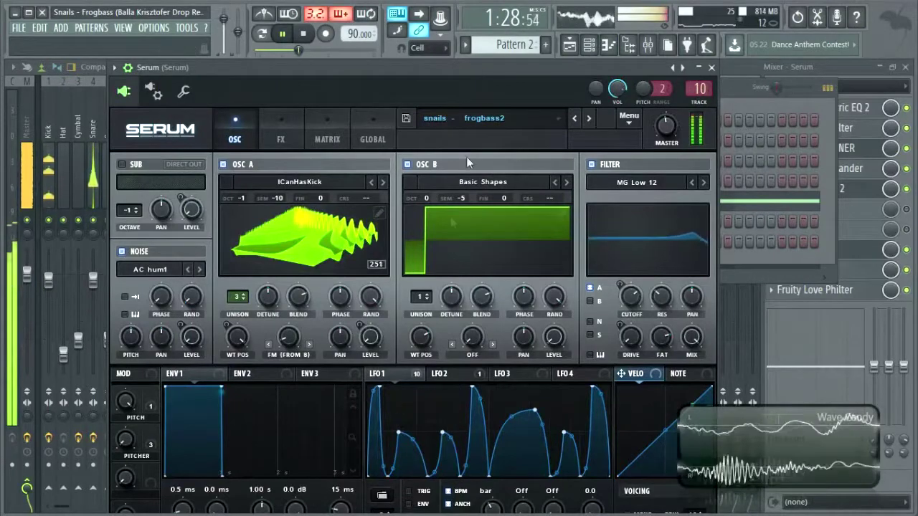
click(445, 372)
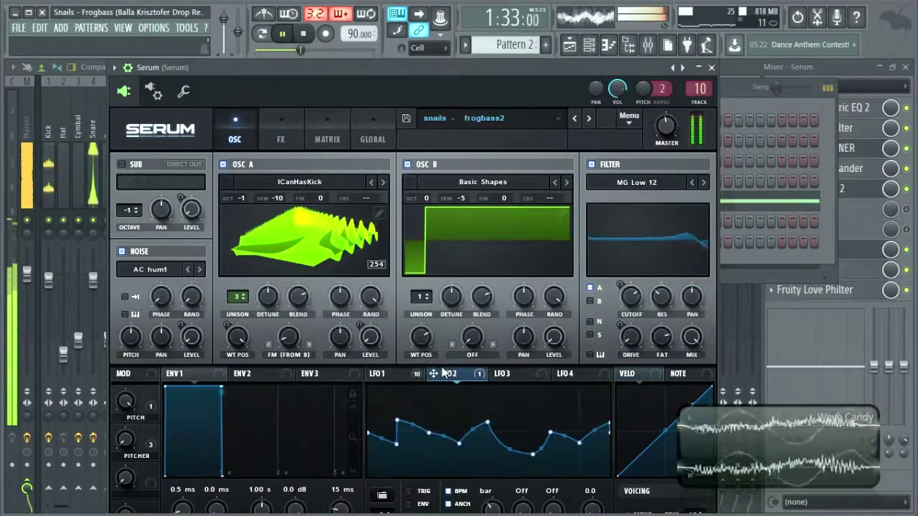
click(391, 371)
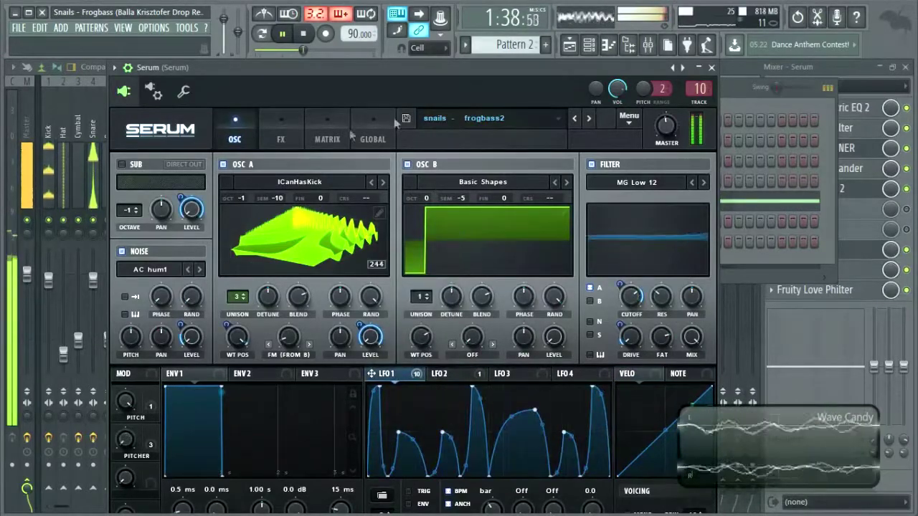
Review the effects chain of the first Serum channel's frogbass2 preset, and return to its oscillator settings.
click(292, 139)
mouse_move(707, 169)
mouse_down()
mouse_move(708, 219)
mouse_move(705, 159)
mouse_up()
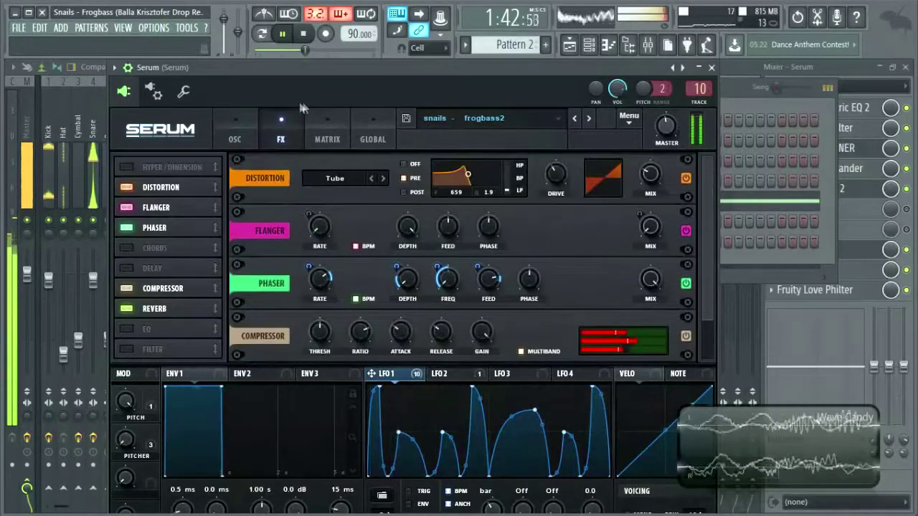
click(238, 127)
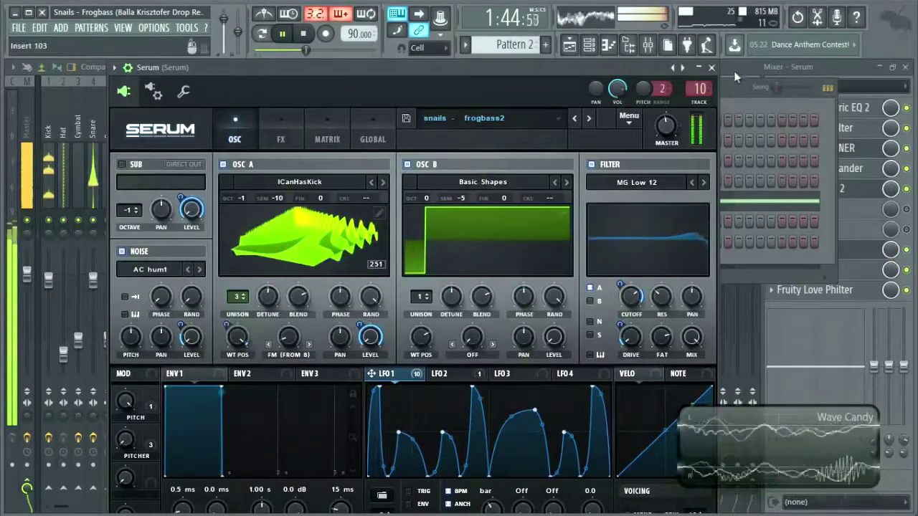
Close the mixer, the Serum plugin and the channel rack, and glance at the project picker before returning to the playlist.
click(788, 74)
key(F9)
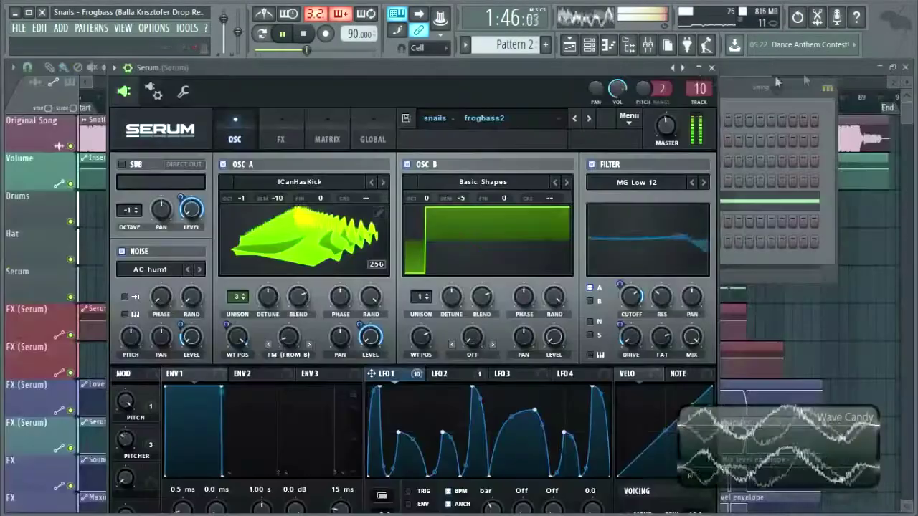
click(712, 68)
drag(623, 94, 457, 78)
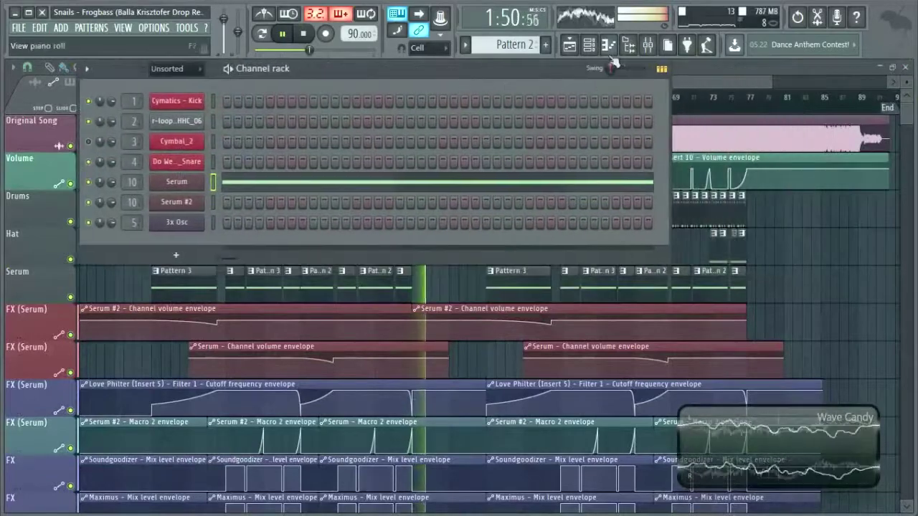
click(577, 49)
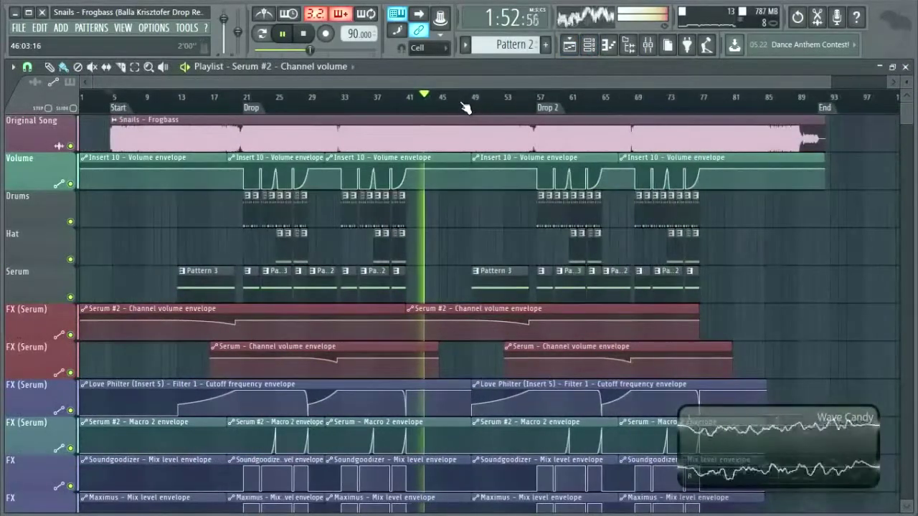
click(667, 45)
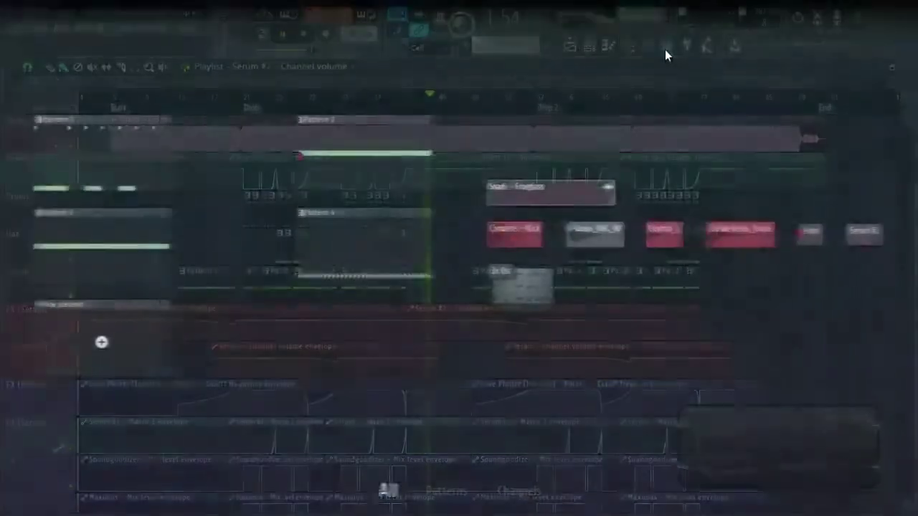
click(637, 21)
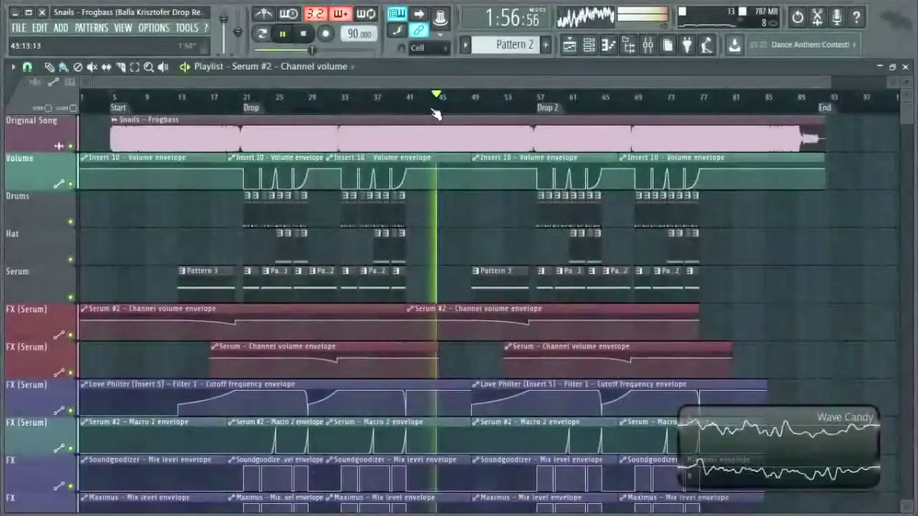
Examine the playlist's pattern clips and automation envelopes from the break after the first drop up to Drop 2.
scroll(445, 114, up, 5)
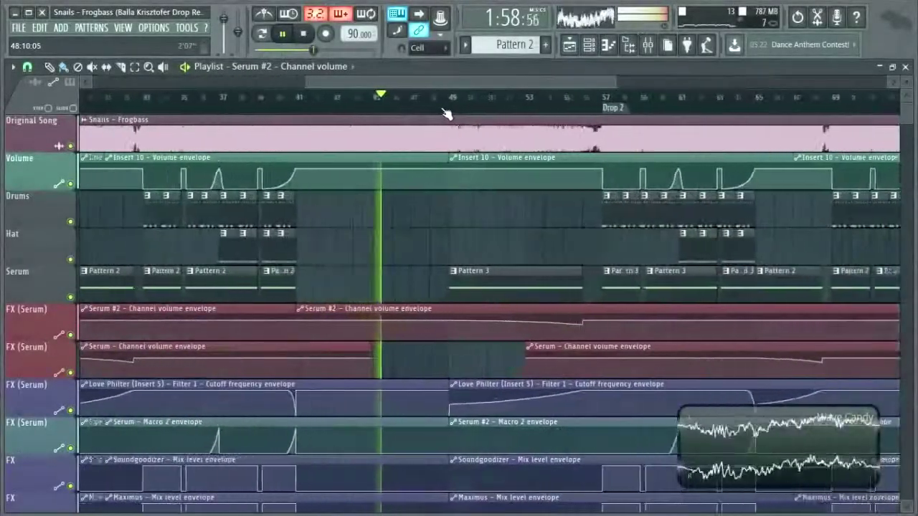
scroll(446, 114, up, 3)
drag(438, 83, 472, 83)
scroll(463, 82, right, 1)
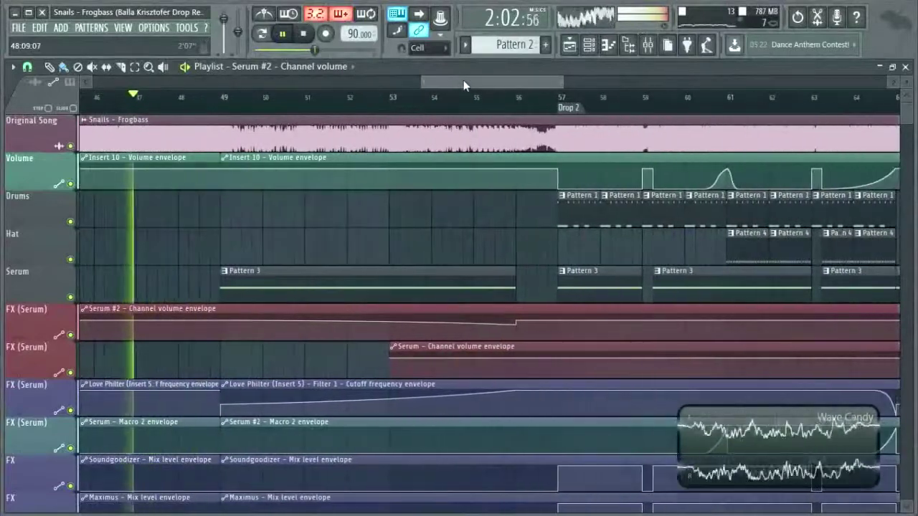
scroll(456, 97, down, 6)
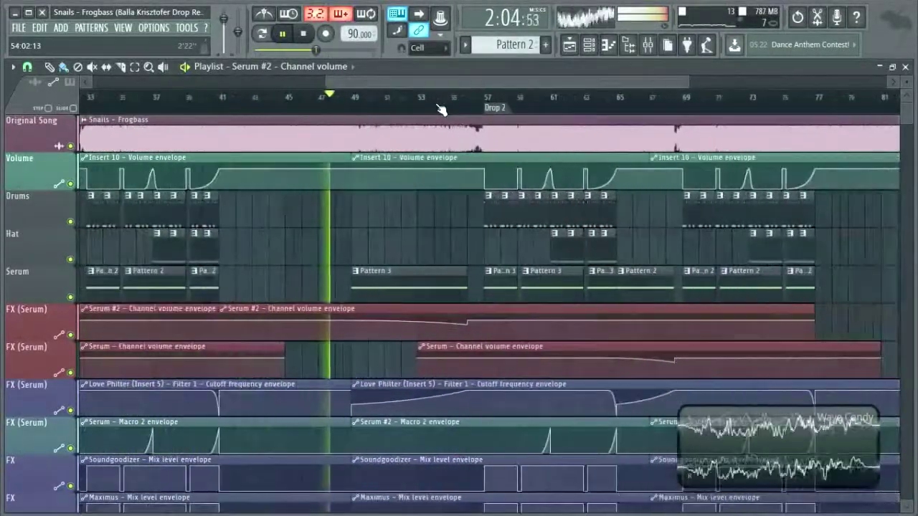
scroll(441, 109, down, 3)
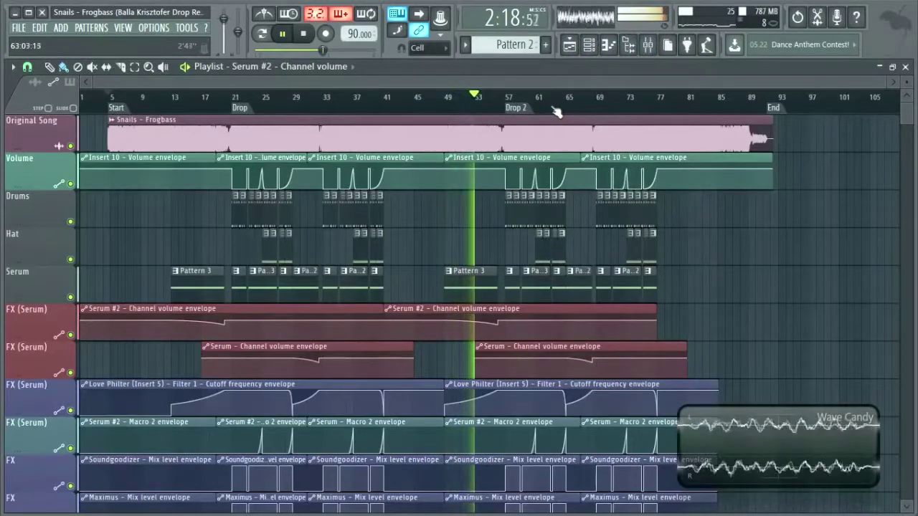
scroll(516, 144, down, 2)
scroll(506, 112, up, 3)
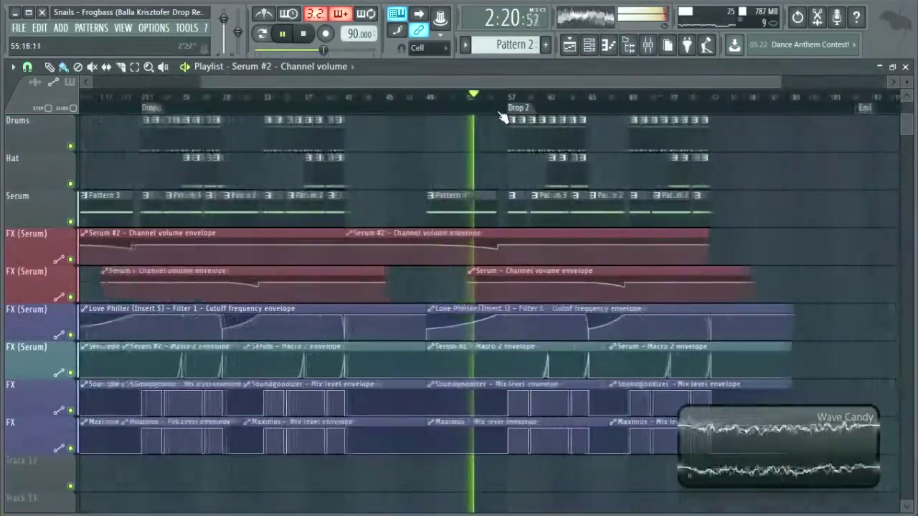
drag(524, 81, 600, 80)
scroll(855, 270, down, 1)
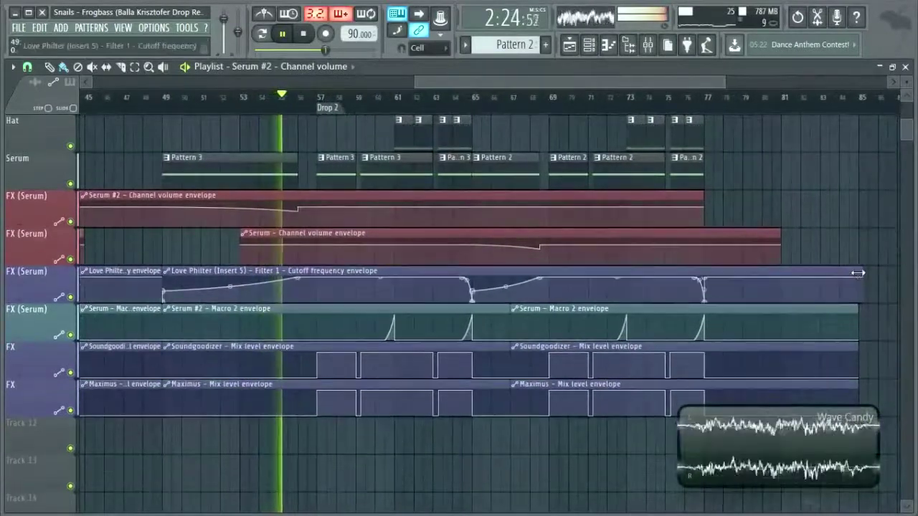
scroll(856, 269, up, 3)
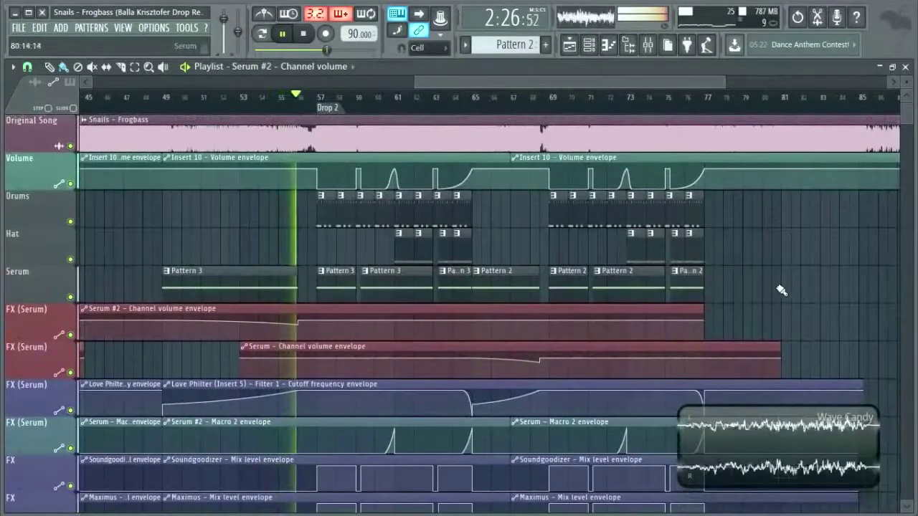
Follow playback through Drop 2, examining its drum, hat and Serum clips with their automation up to bar 77.
scroll(366, 109, up, 4)
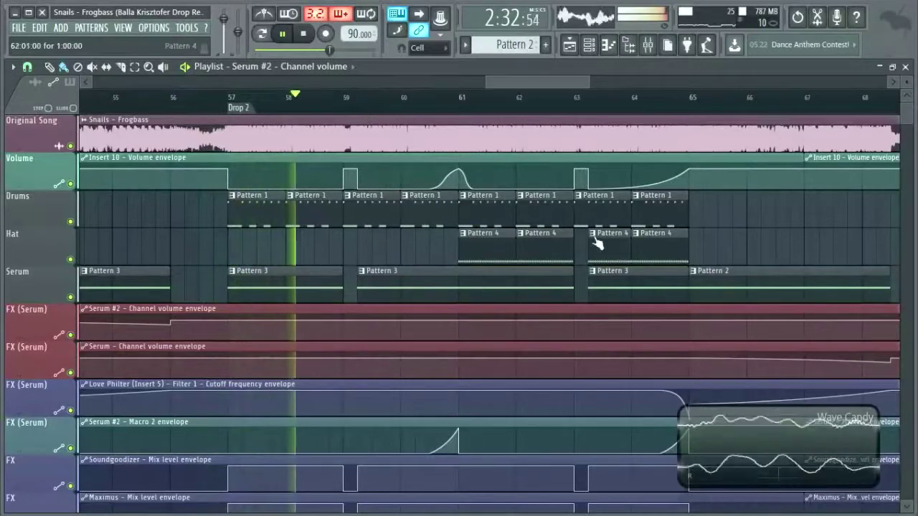
scroll(723, 221, down, 1)
scroll(723, 221, down, 2)
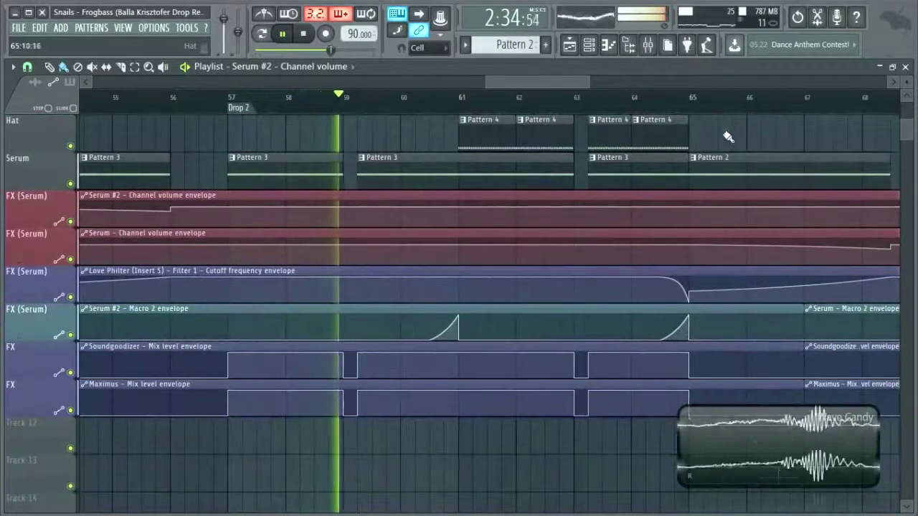
scroll(719, 134, up, 1)
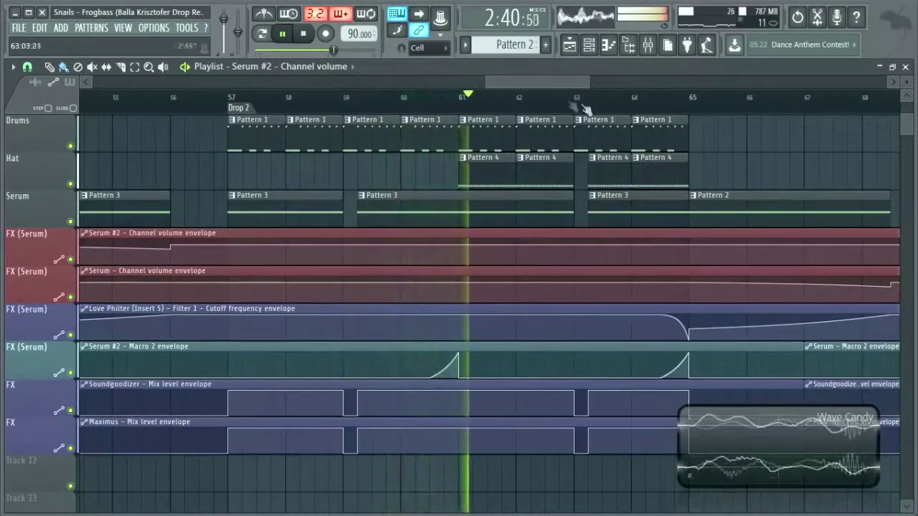
drag(528, 82, 552, 76)
scroll(563, 191, up, 2)
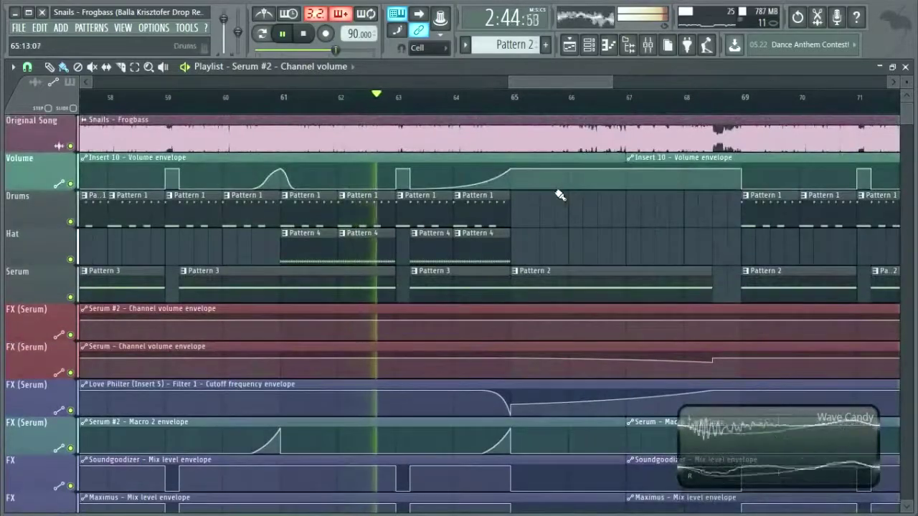
drag(542, 86, 584, 76)
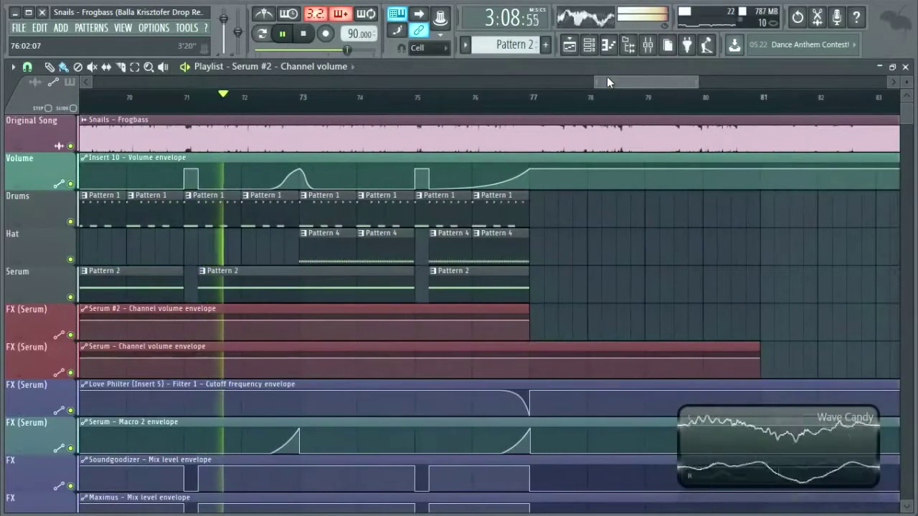
drag(618, 80, 674, 86)
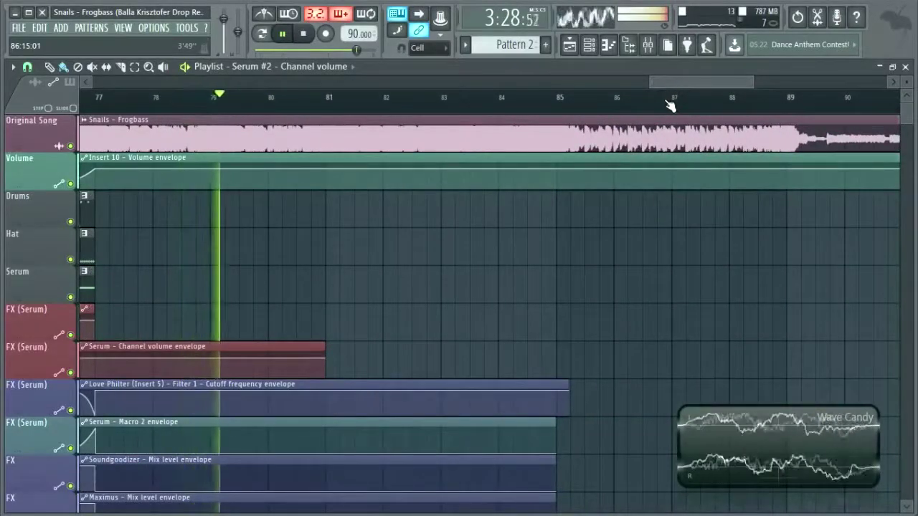
Examine the closing section of the arrangement, from the end of Drop 2 to the End marker.
scroll(669, 106, down, 5)
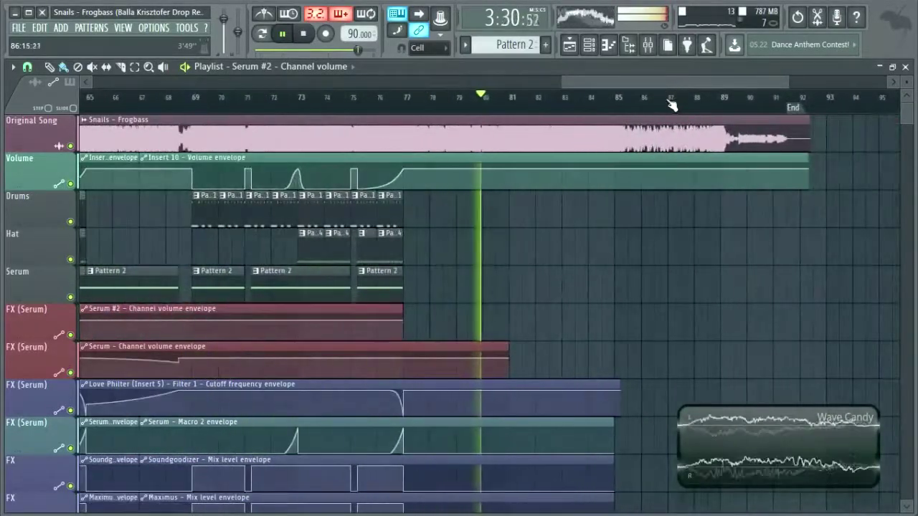
scroll(667, 106, down, 1)
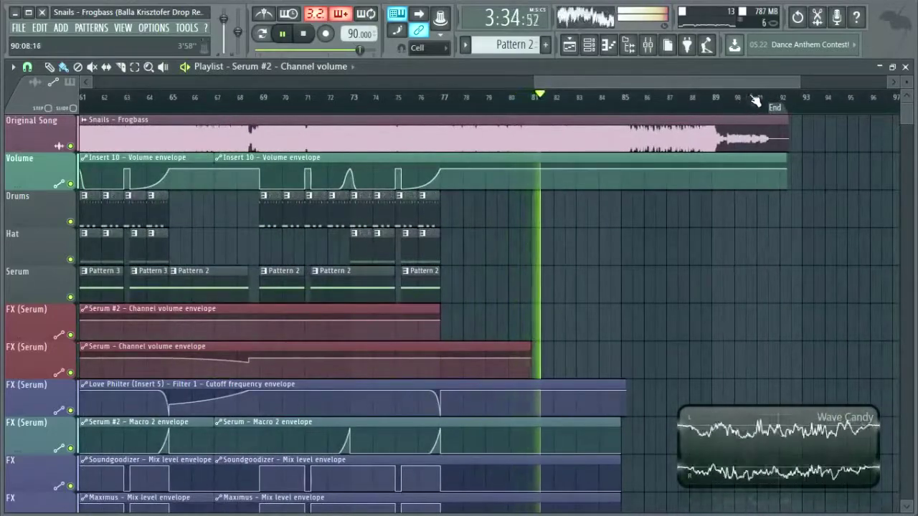
scroll(768, 107, up, 1)
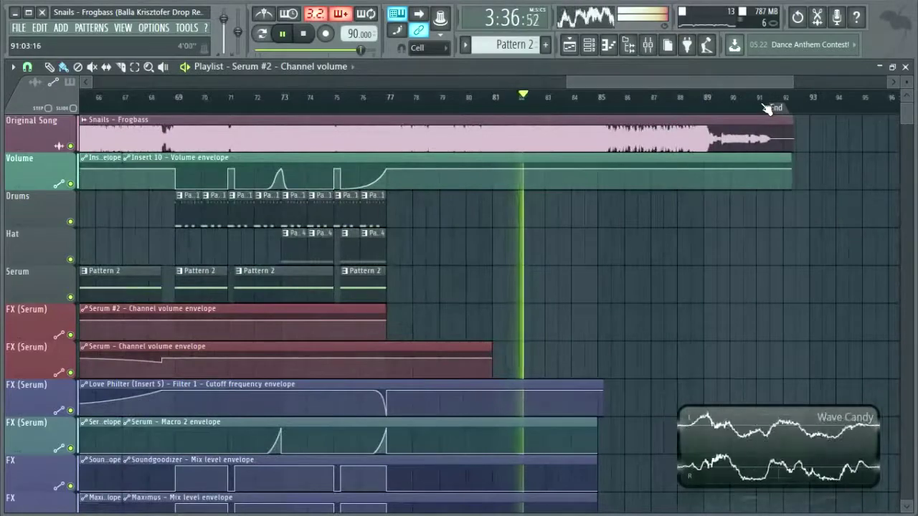
scroll(767, 108, up, 3)
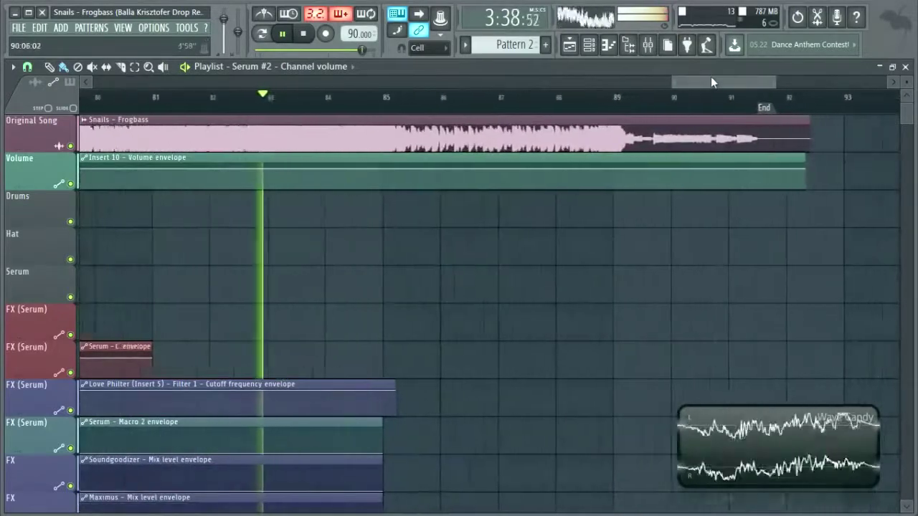
scroll(695, 106, down, 1)
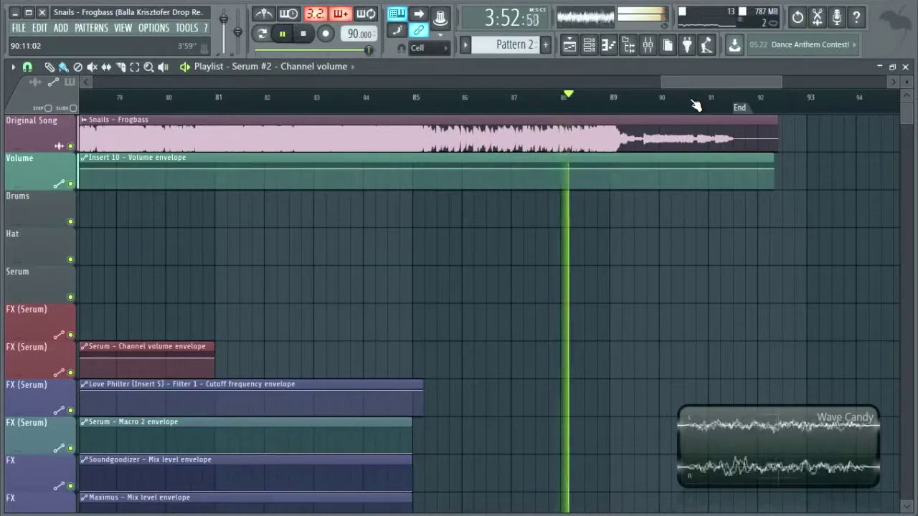
scroll(694, 105, down, 3)
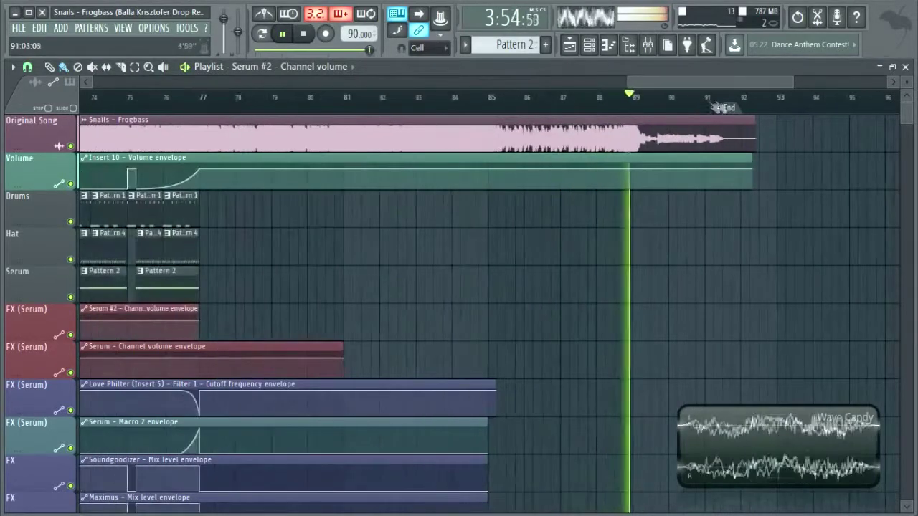
scroll(688, 105, up, 1)
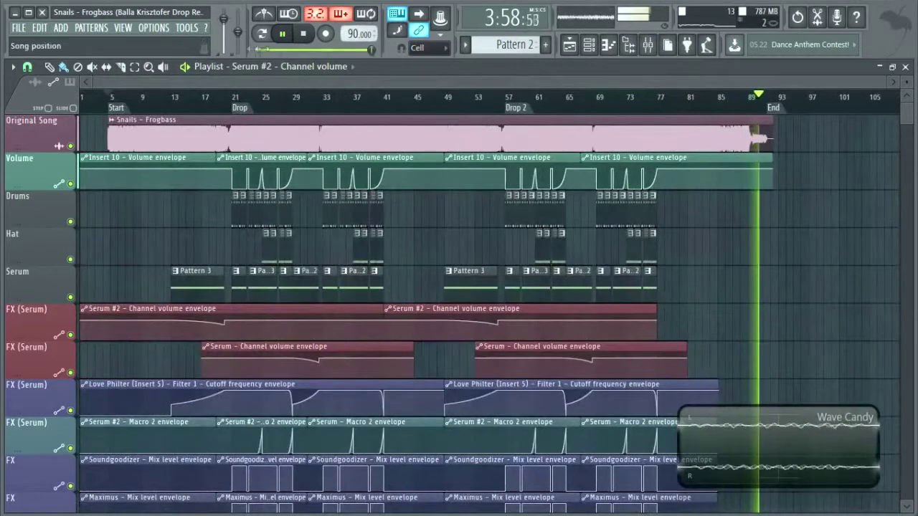
Stop playback, mute the Original Song track, and start playing just before bar 13.
scroll(224, 108, up, 2)
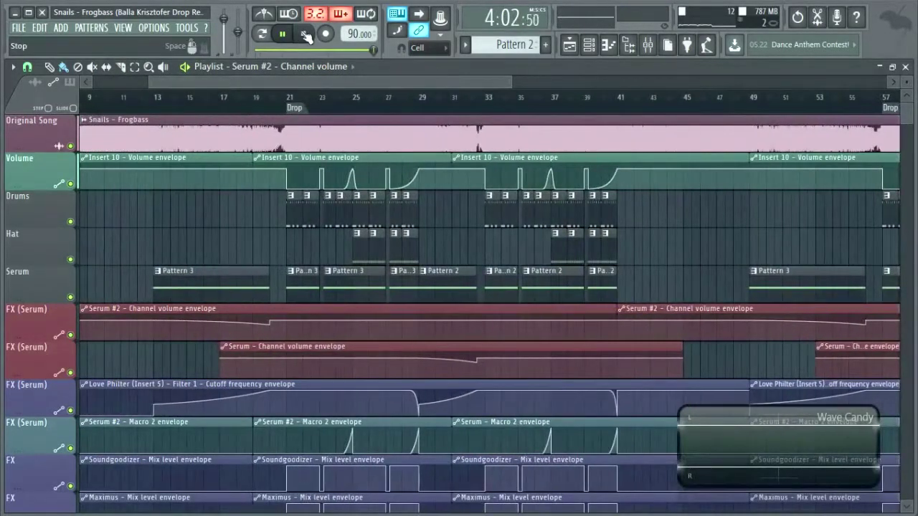
drag(230, 79, 181, 79)
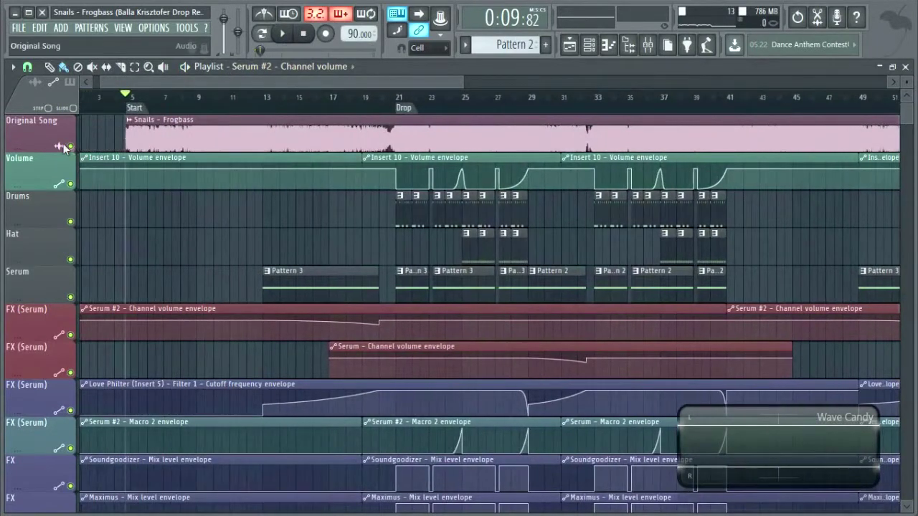
click(71, 147)
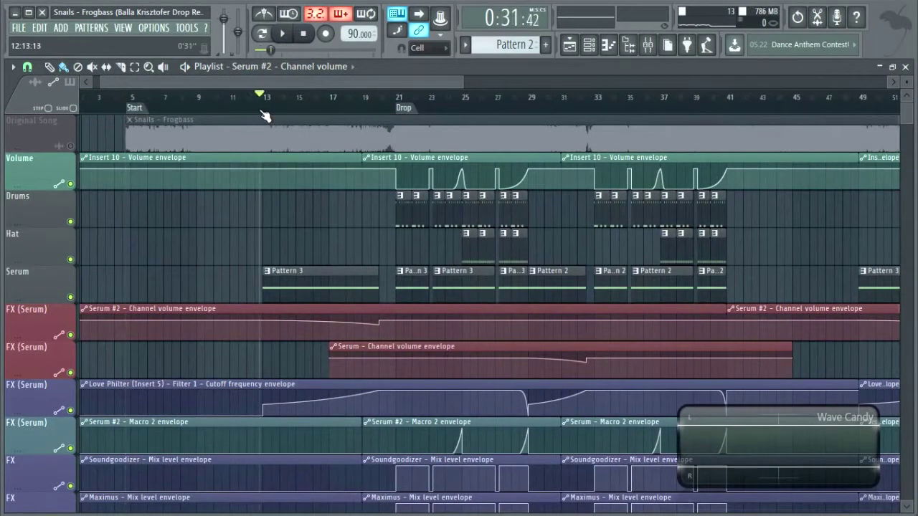
key(space)
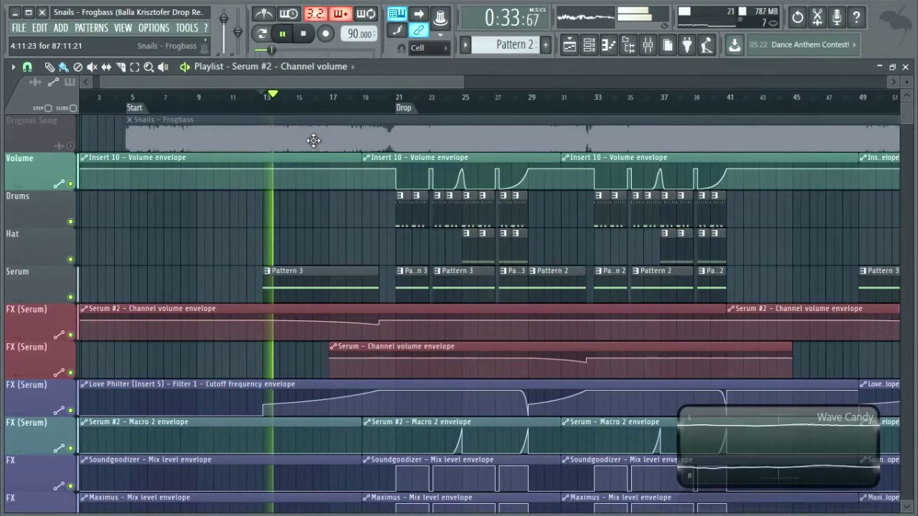
Skip playback ahead to shortly before the first Drop marker, and mute the Drums track during the drop.
click(355, 111)
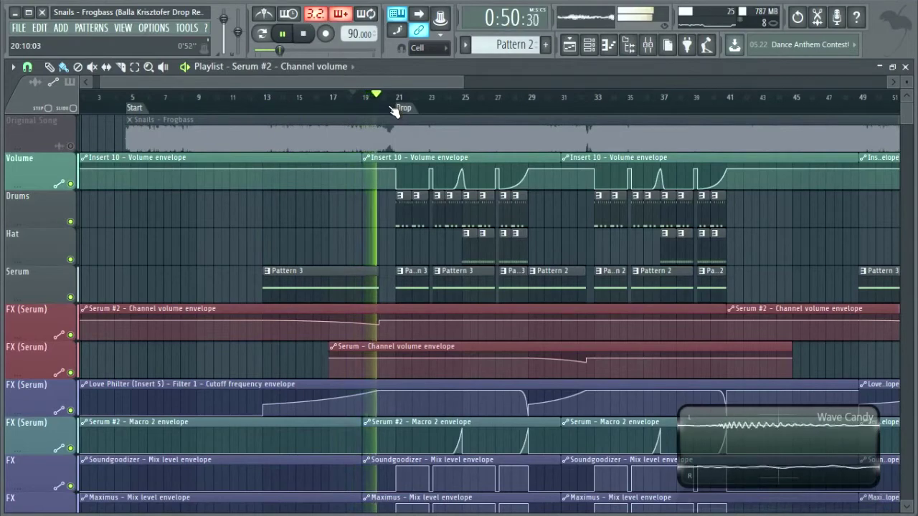
scroll(400, 107, up, 6)
drag(280, 83, 293, 82)
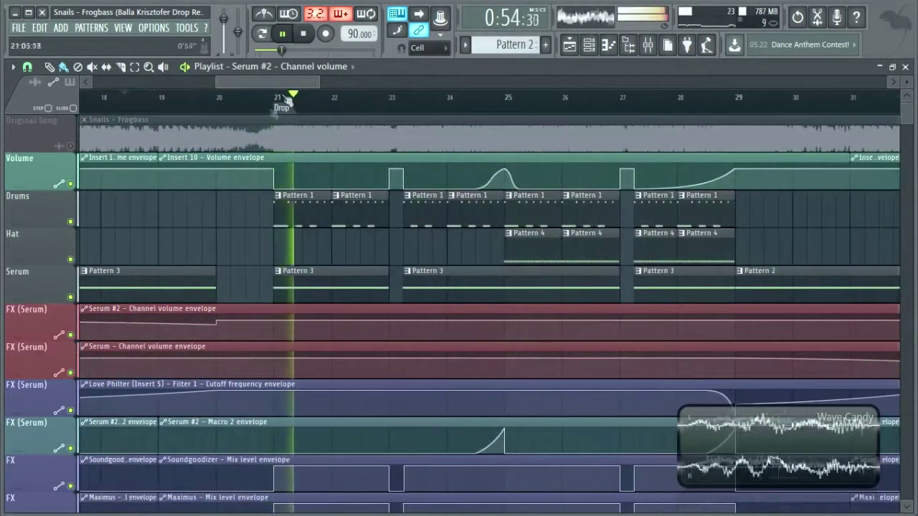
click(71, 222)
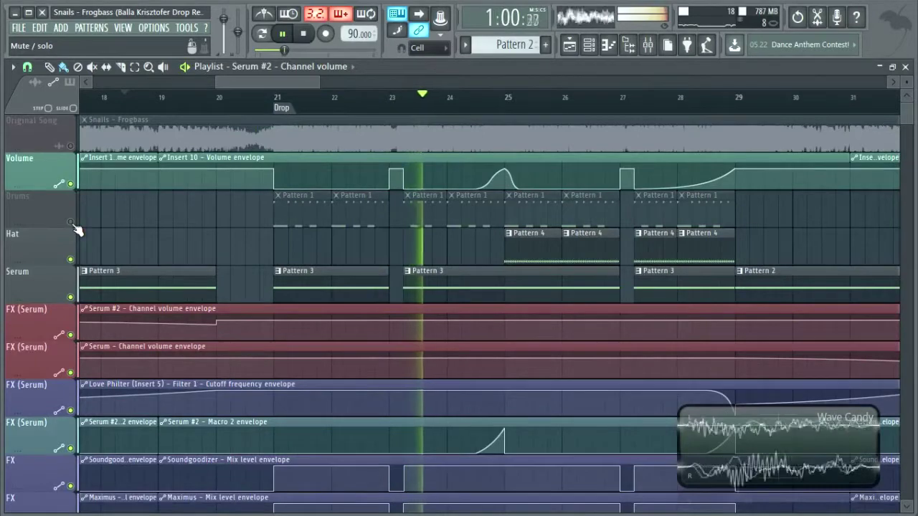
scroll(287, 100, right, 3)
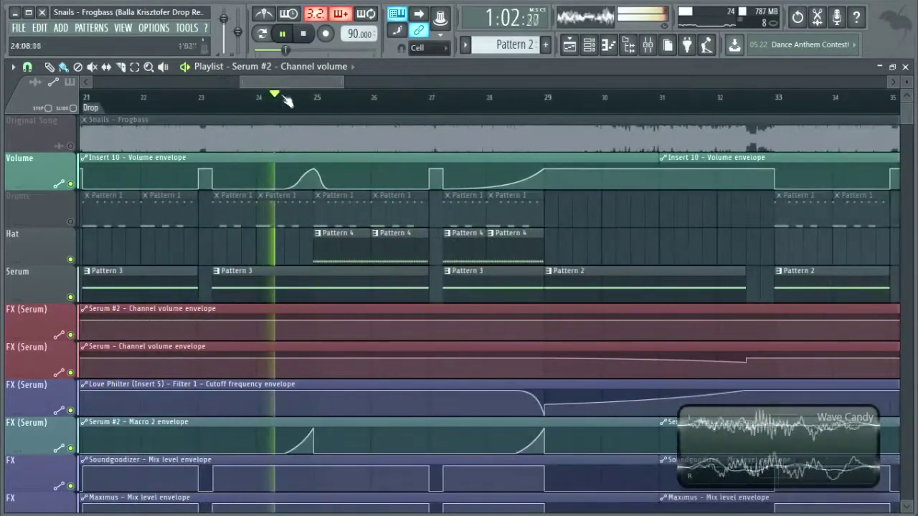
Solo the Drums track and play from bar 25, switching the solo to the Hat track during playback.
right_click(71, 222)
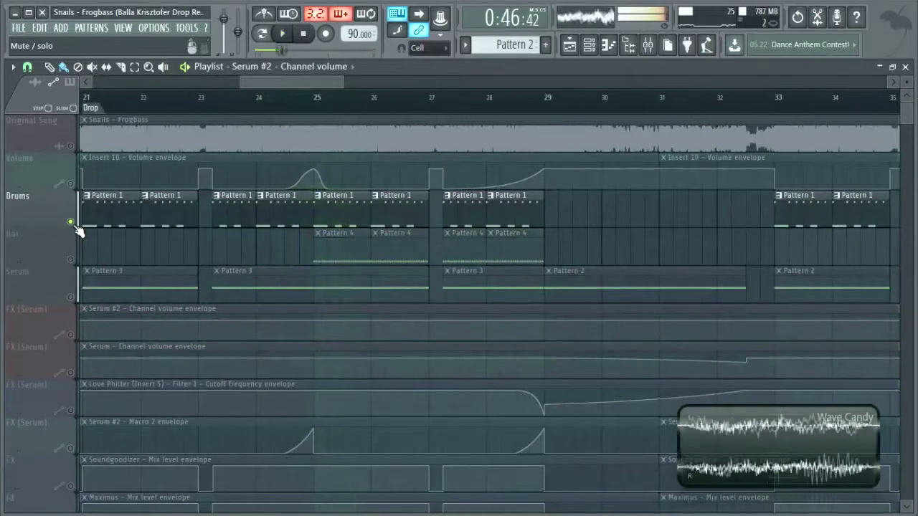
click(326, 108)
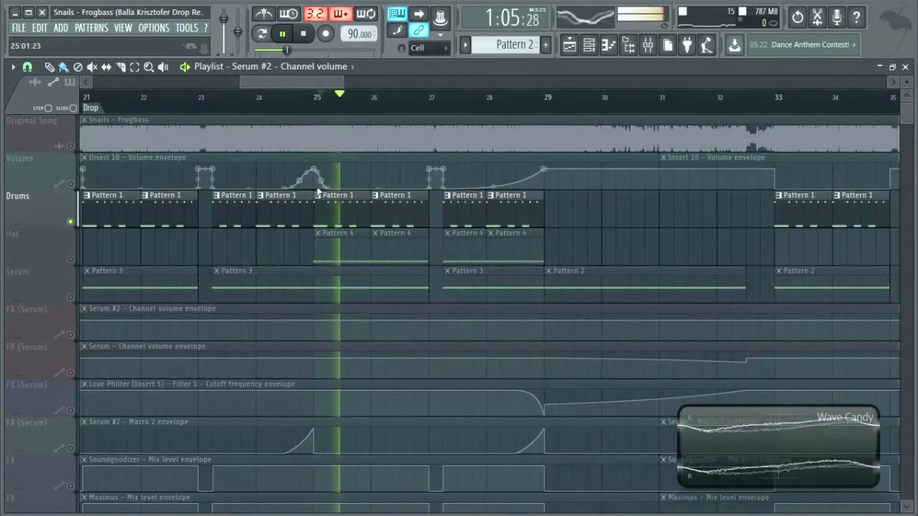
right_click(72, 259)
drag(279, 83, 325, 81)
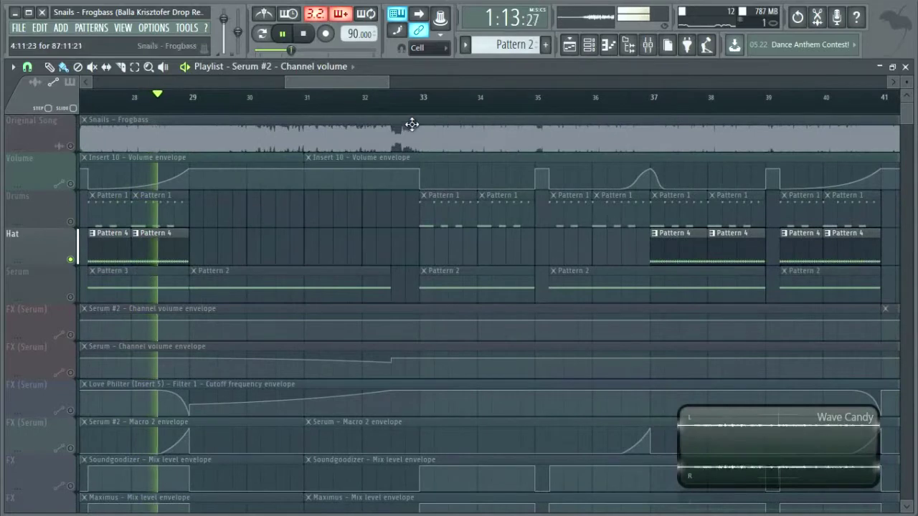
Bring all tracks out of solo, mute the Original Song track and play from bar 29.
right_click(72, 300)
right_click(72, 299)
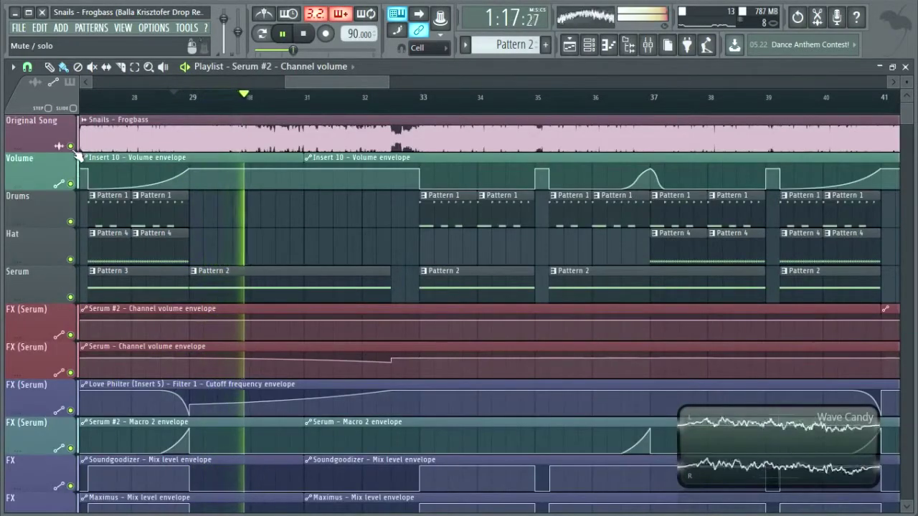
click(70, 146)
click(193, 108)
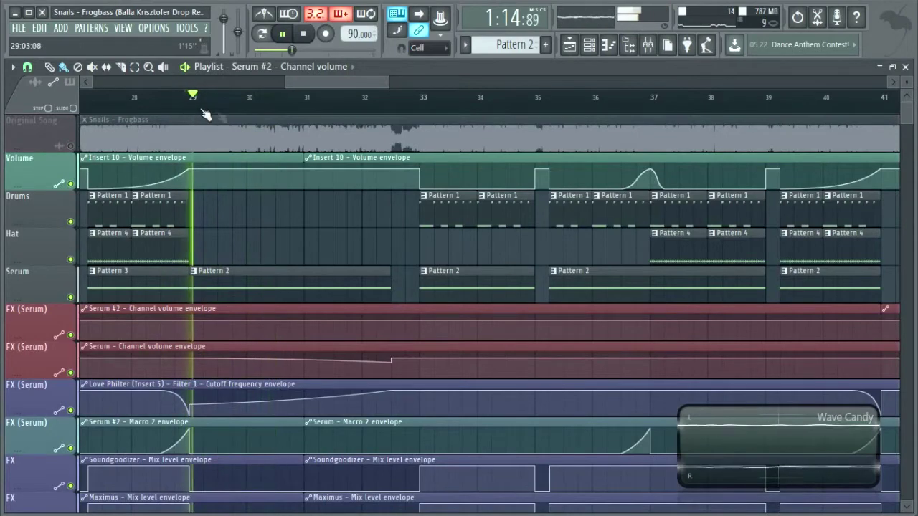
Inspect the Serum channel's instrument while the Pattern 2 section plays, and close it.
scroll(323, 78, right, 2)
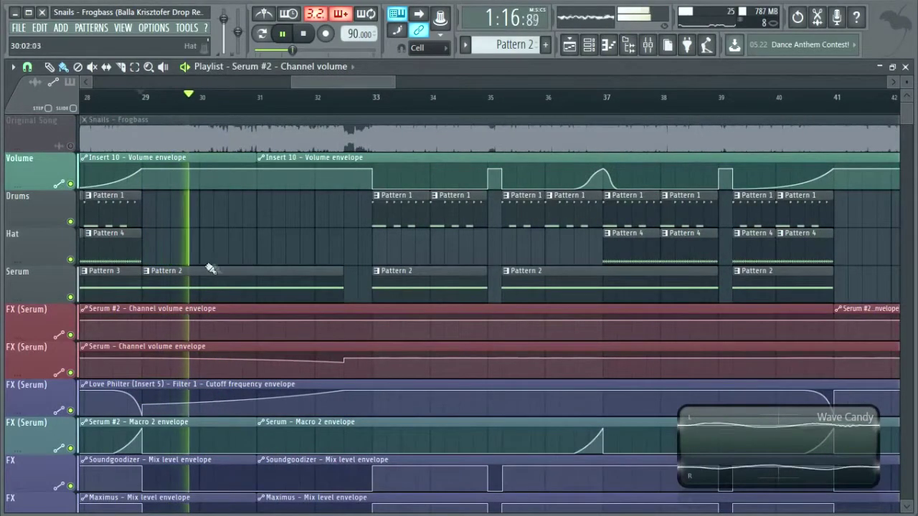
scroll(246, 232, down, 2)
scroll(250, 219, up, 2)
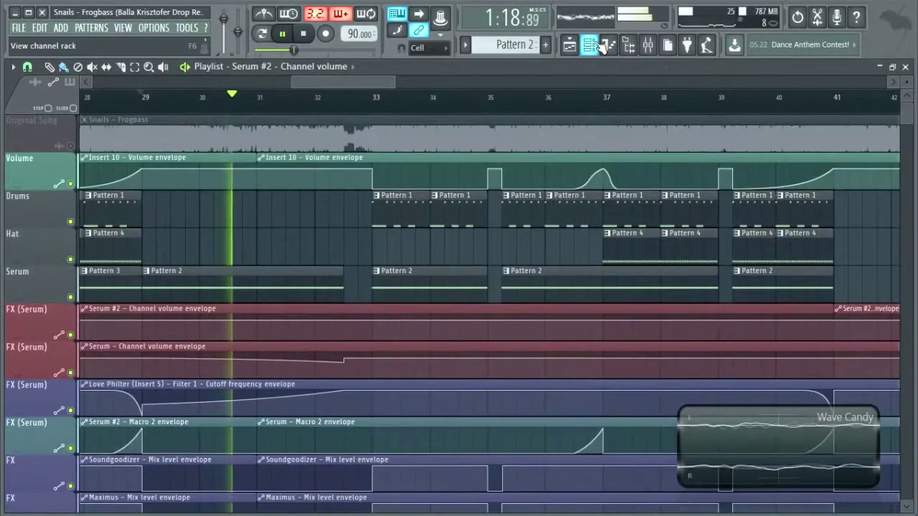
click(605, 45)
click(176, 182)
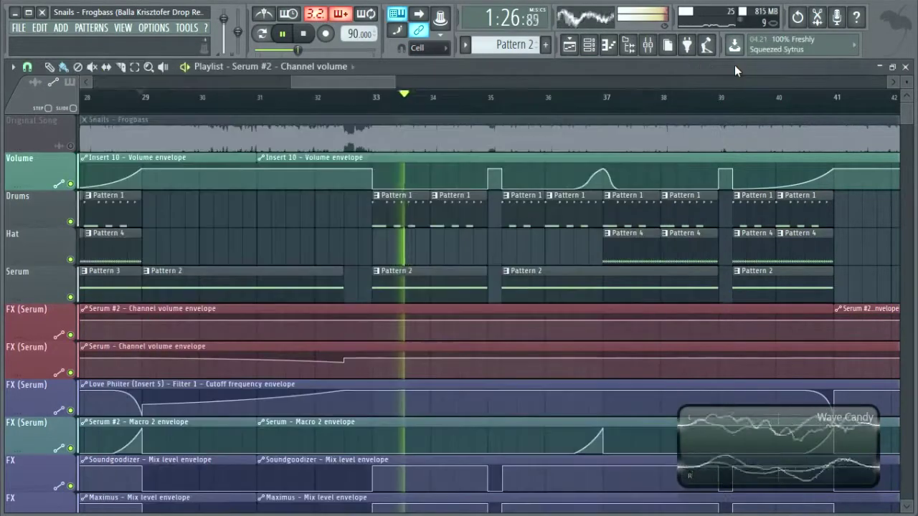
click(735, 65)
Compare the section from bar 33 by soloing the Original Song track and then the Serum track.
click(71, 222)
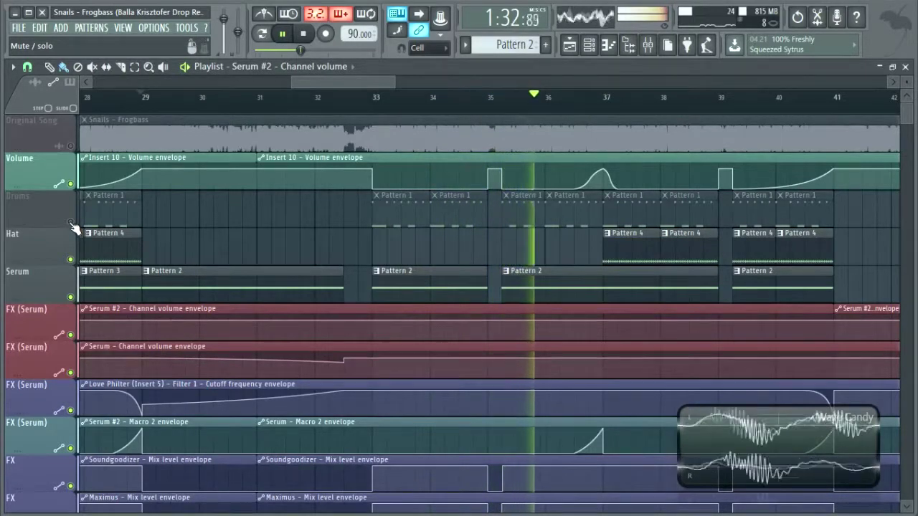
right_click(72, 147)
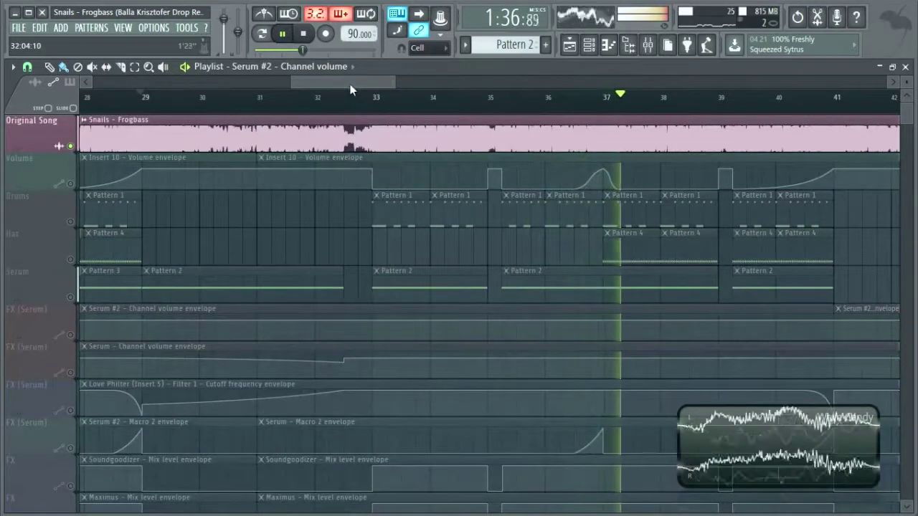
drag(312, 57, 321, 55)
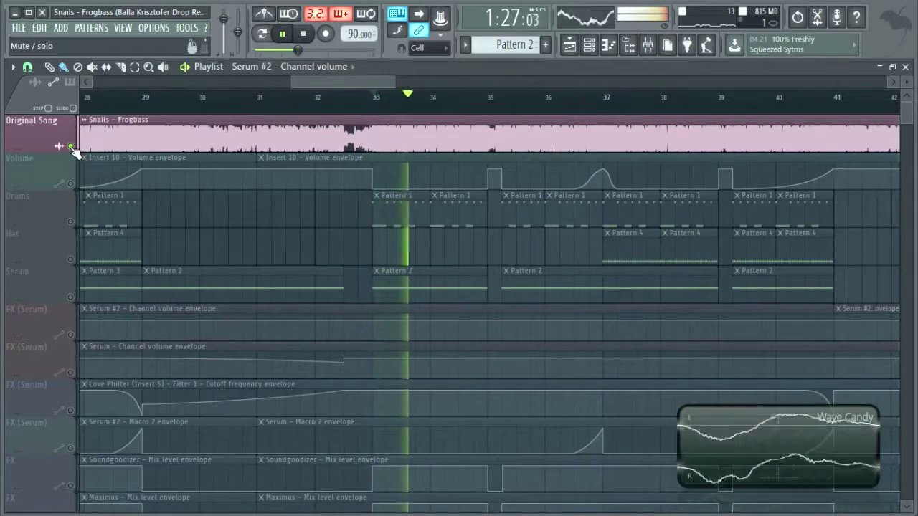
right_click(72, 297)
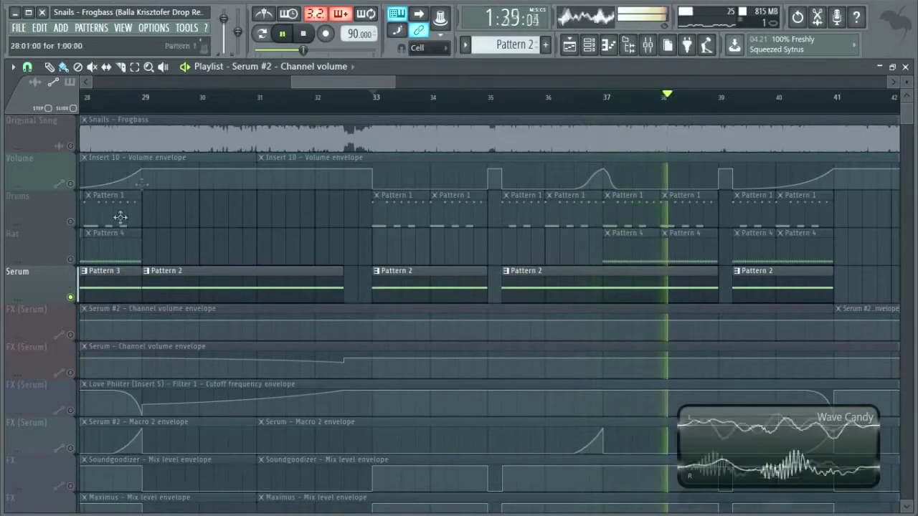
Compare the start of the first drop by soloing Original Song and then Serum, and re-enable all tracks.
drag(322, 85, 253, 86)
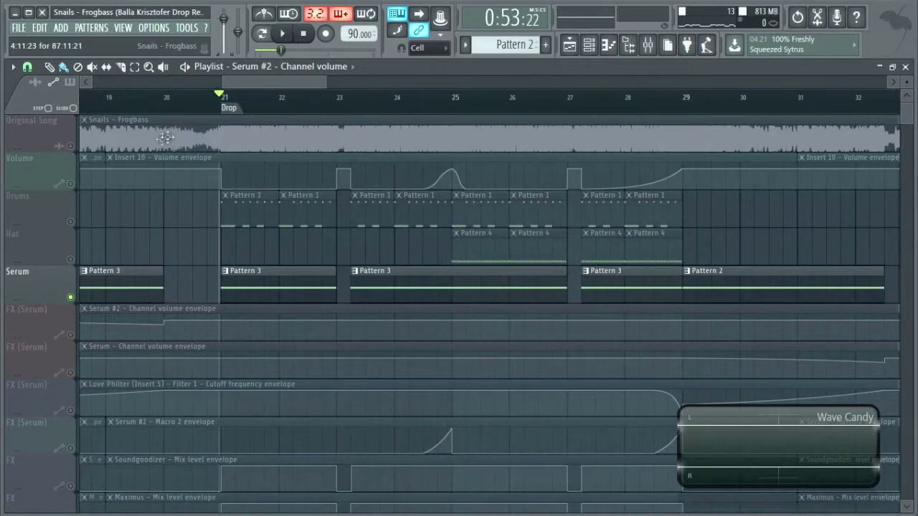
right_click(71, 147)
key(space)
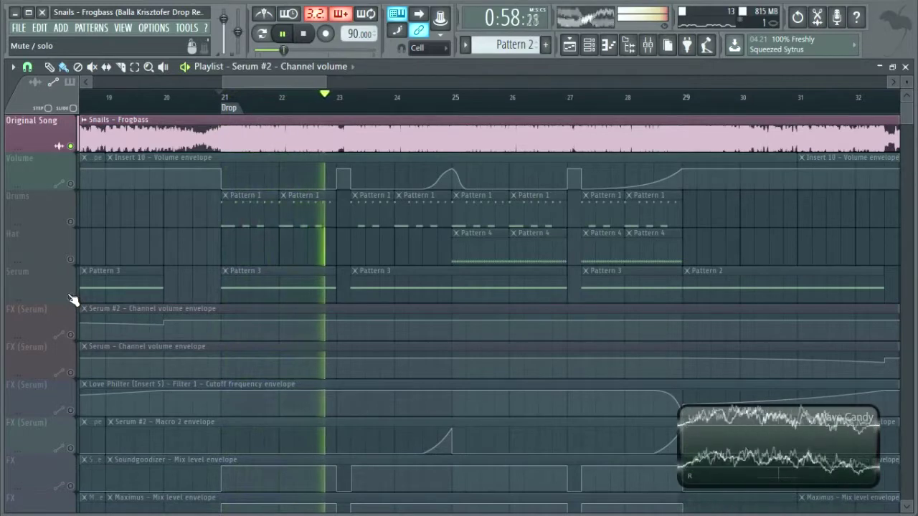
right_click(72, 299)
key(space)
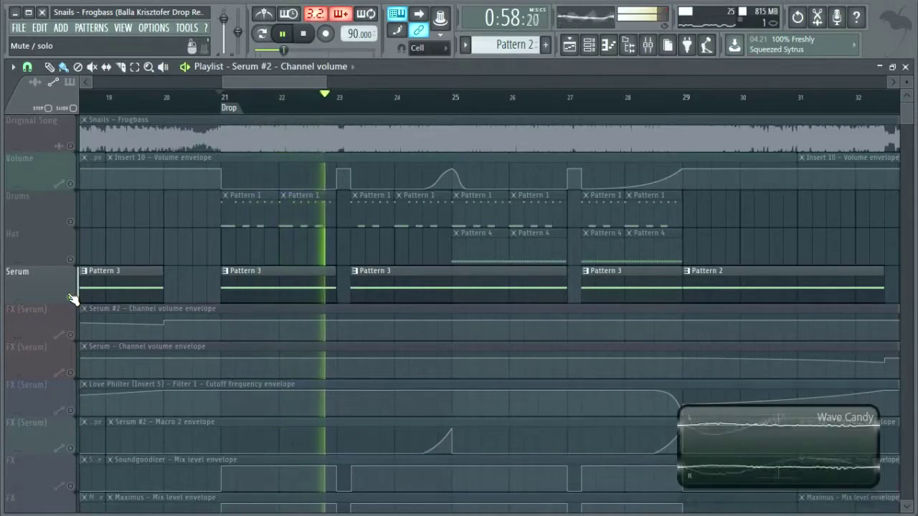
right_click(71, 297)
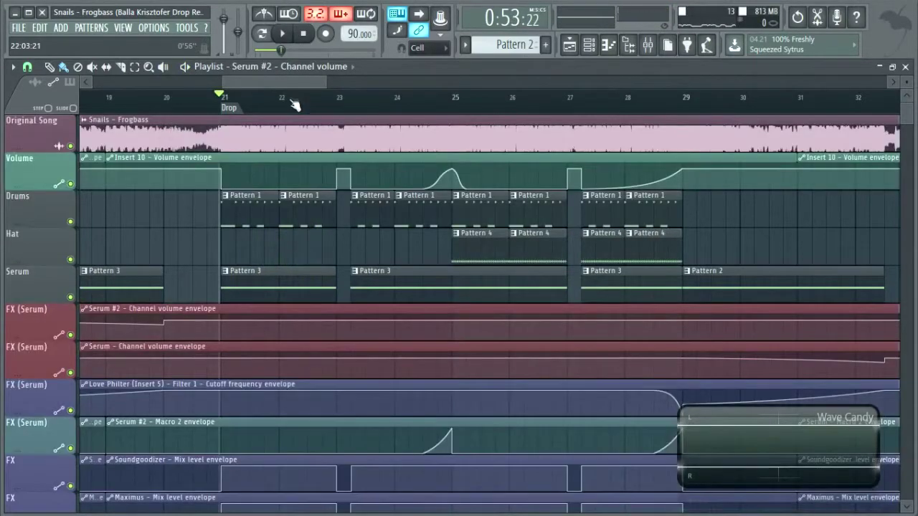
Play the first drop from bar 21 with all tracks on, examining the overall arrangement.
scroll(294, 105, down, 5)
key(space)
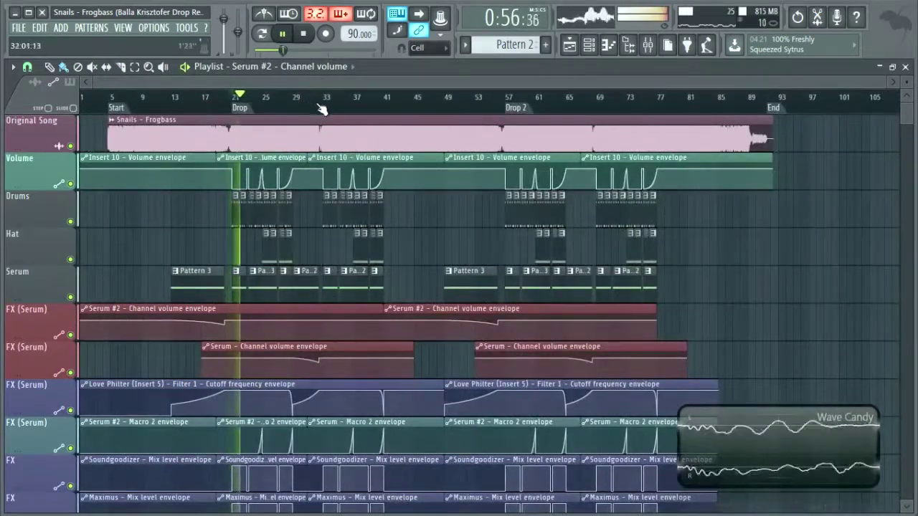
scroll(301, 110, up, 4)
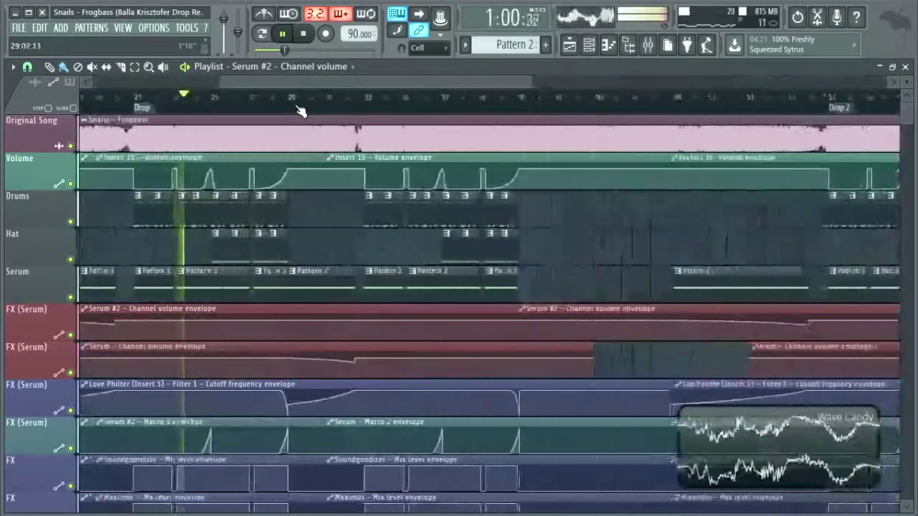
scroll(300, 109, down, 2)
scroll(296, 107, up, 3)
scroll(294, 106, down, 2)
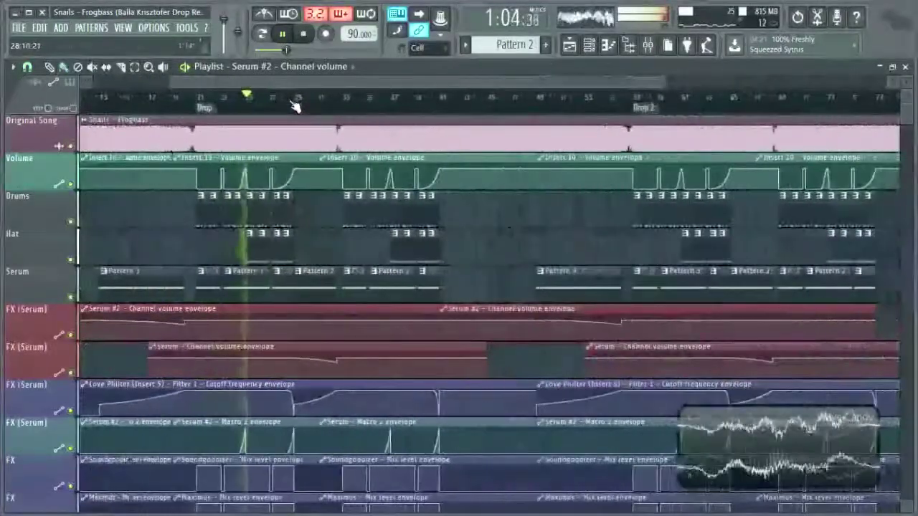
Open the Serum channel from the channel rack, examine its snails - frogbass2 patch and close it.
click(588, 45)
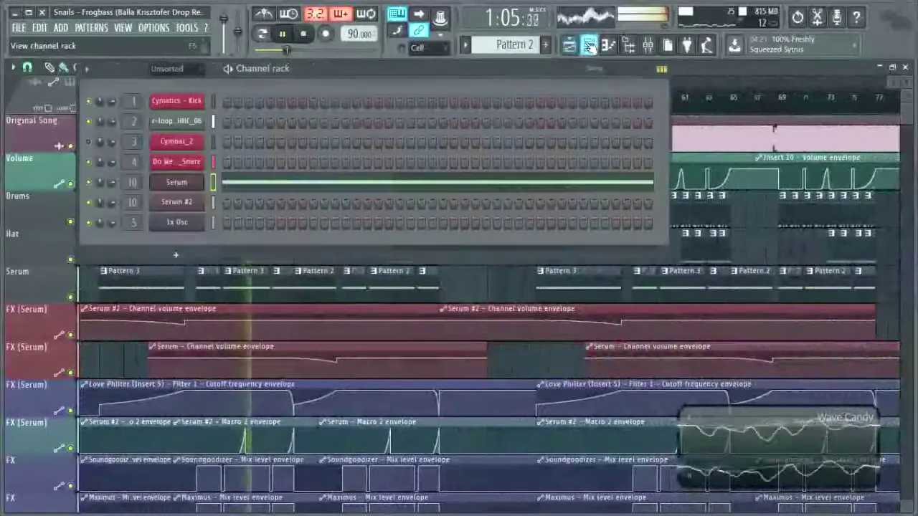
click(178, 184)
drag(454, 79, 479, 79)
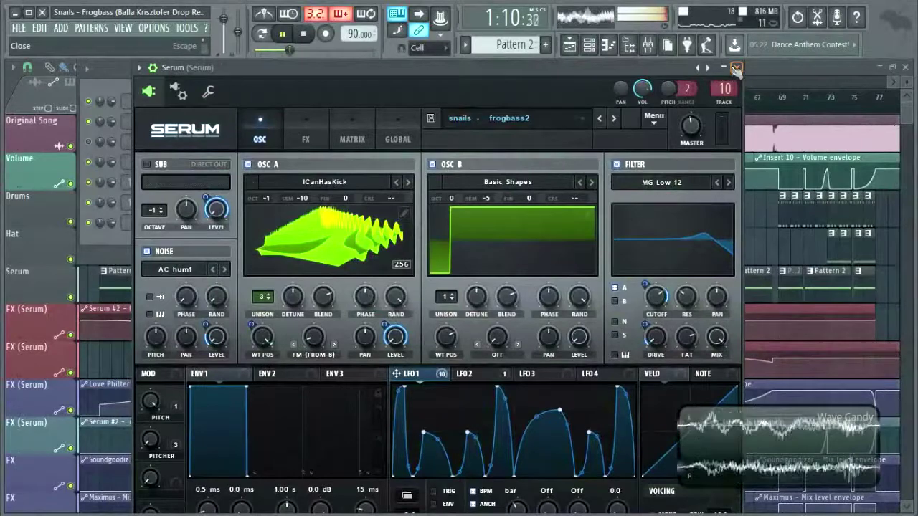
click(736, 68)
View the Serum #2 snails - frogbass patch, switching OSC B's waveform to 3D, and close it with the channel rack.
click(174, 206)
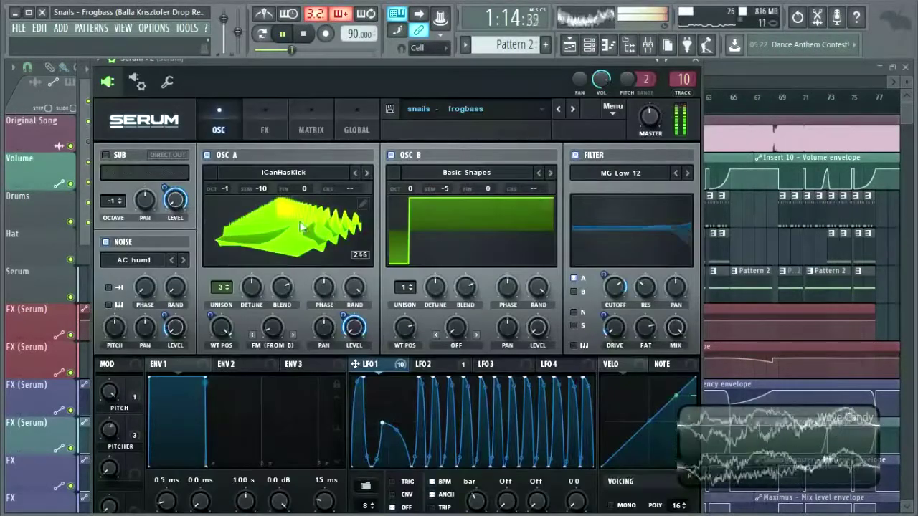
click(301, 227)
click(482, 222)
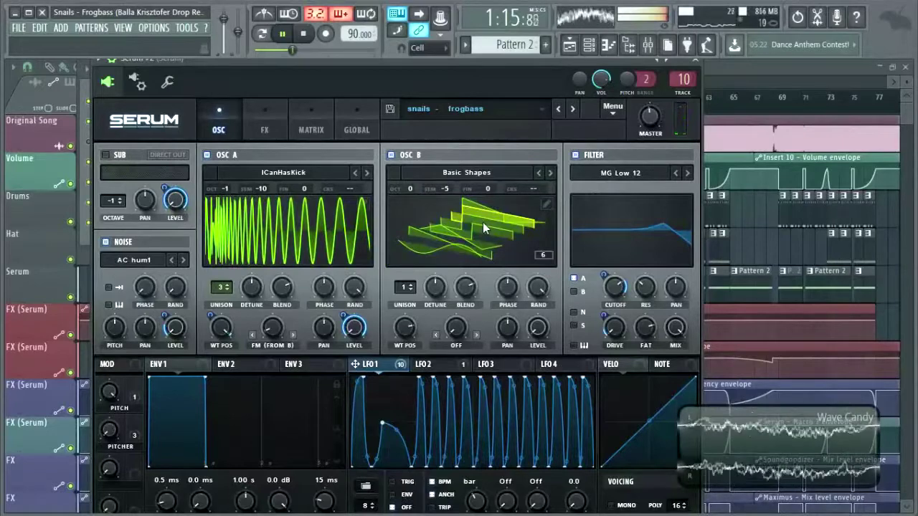
click(335, 231)
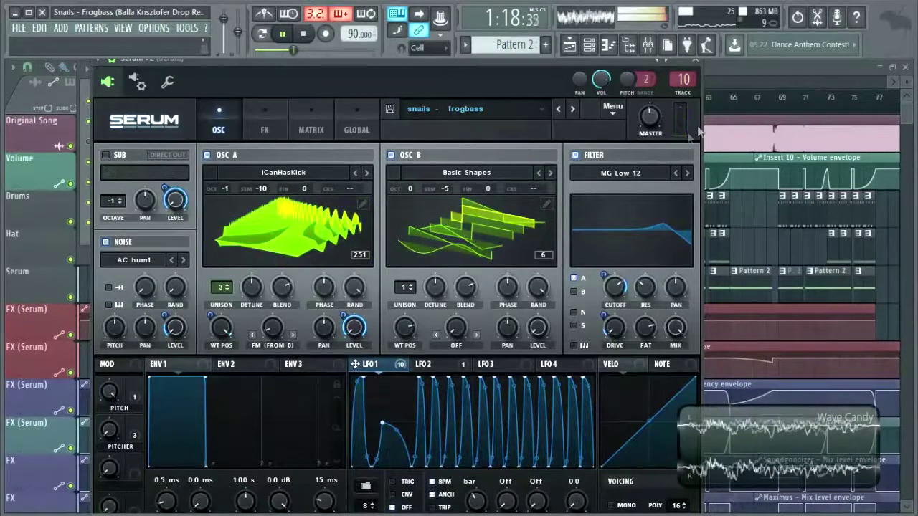
click(695, 65)
click(703, 84)
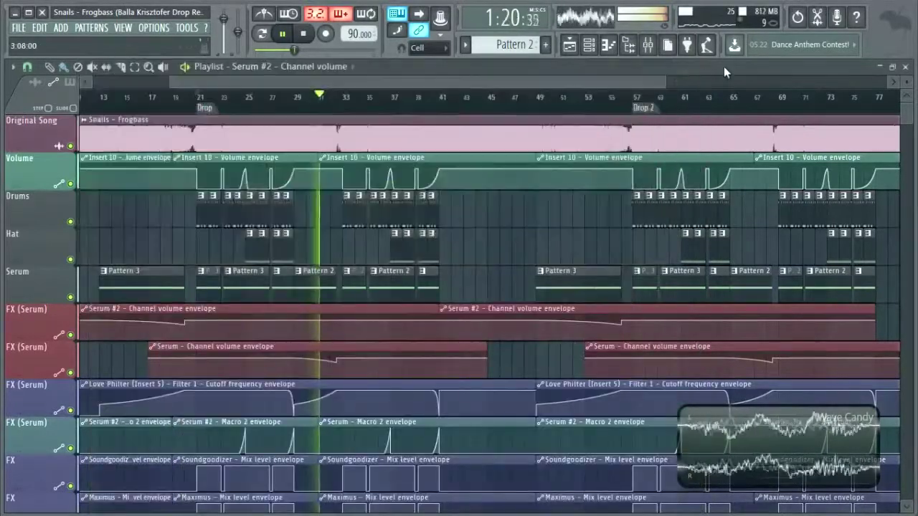
Follow playback past bar 33, examining the arrangement up to the Drop 2 marker.
scroll(348, 109, up, 5)
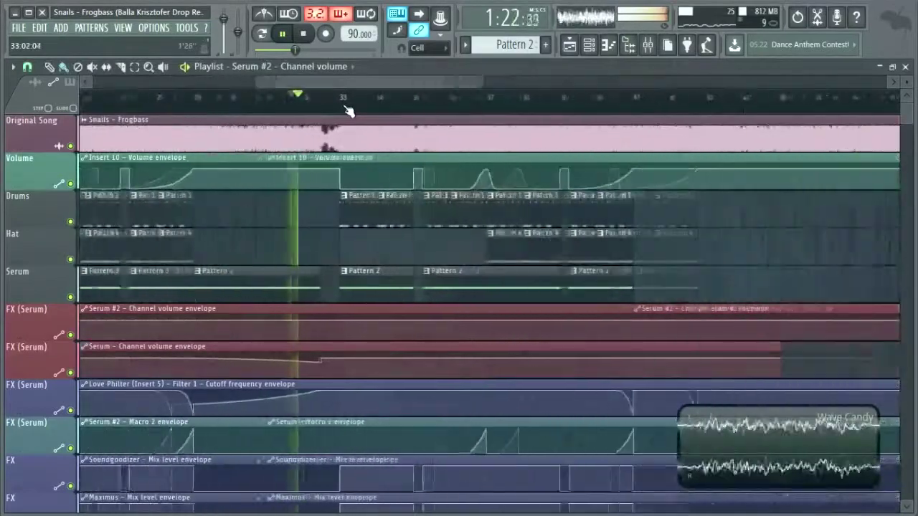
scroll(348, 109, up, 3)
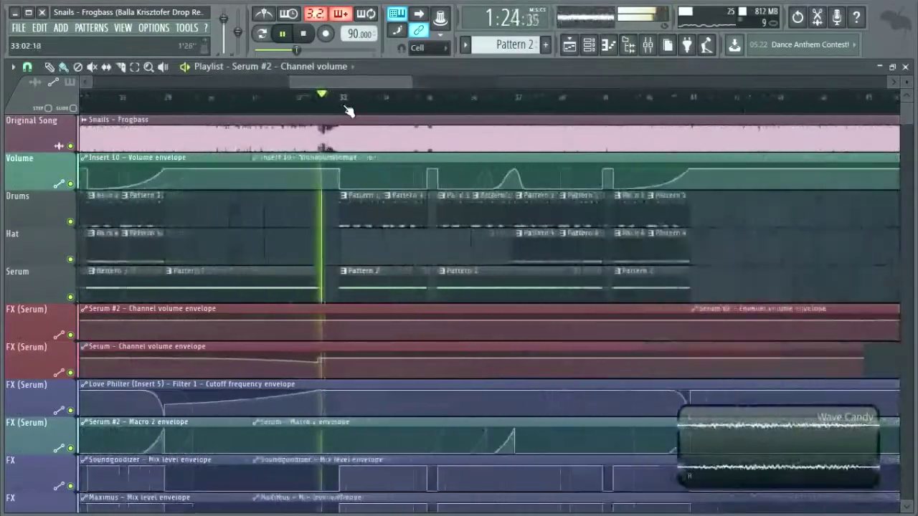
scroll(346, 109, down, 5)
scroll(344, 111, down, 4)
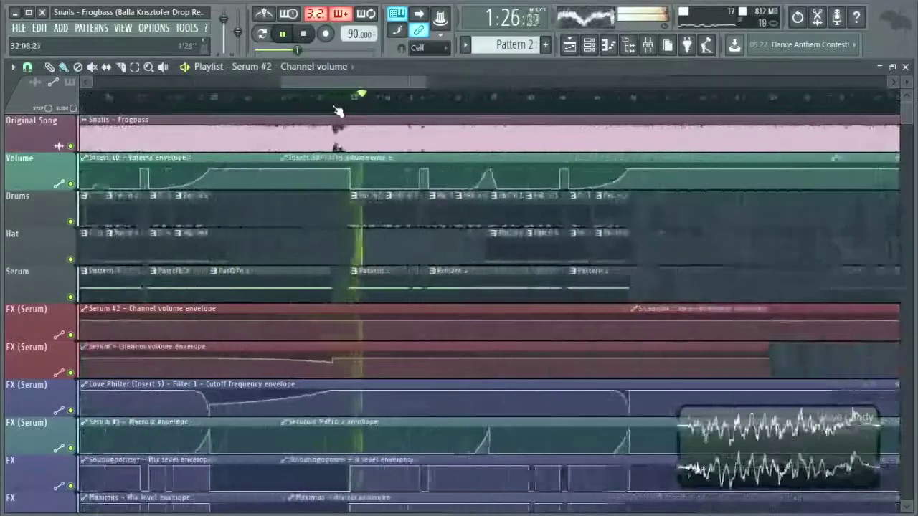
scroll(337, 111, down, 5)
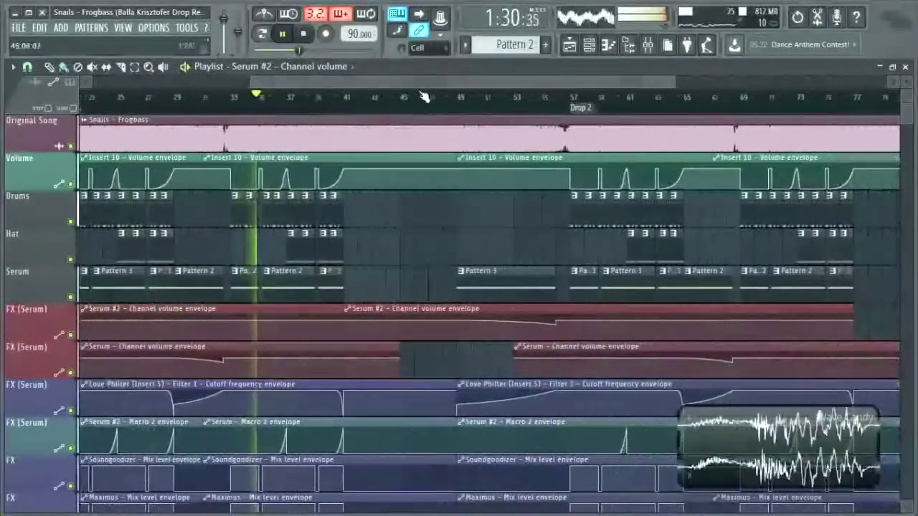
scroll(400, 90, up, 6)
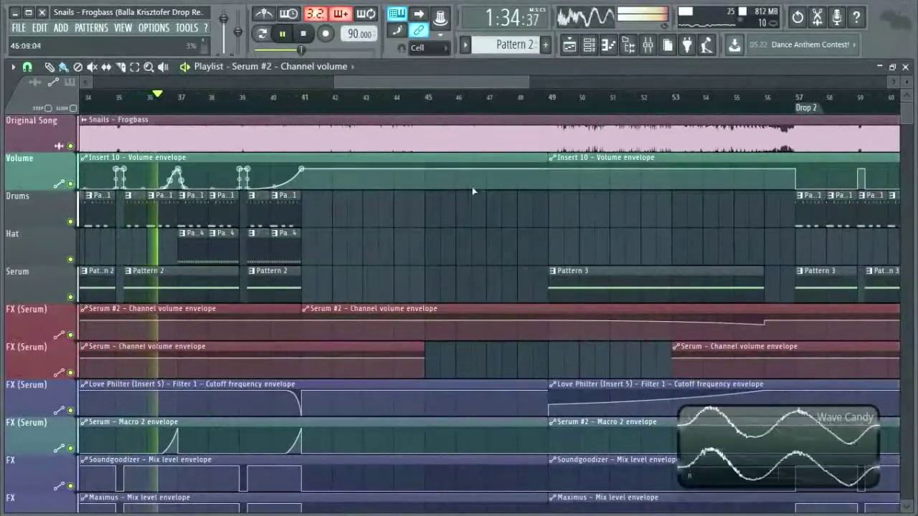
Add a point at minimum level just before bar 49 in the Insert 10 Volume envelope, fading down from bar 41.
right_click(539, 187)
drag(539, 186, 547, 188)
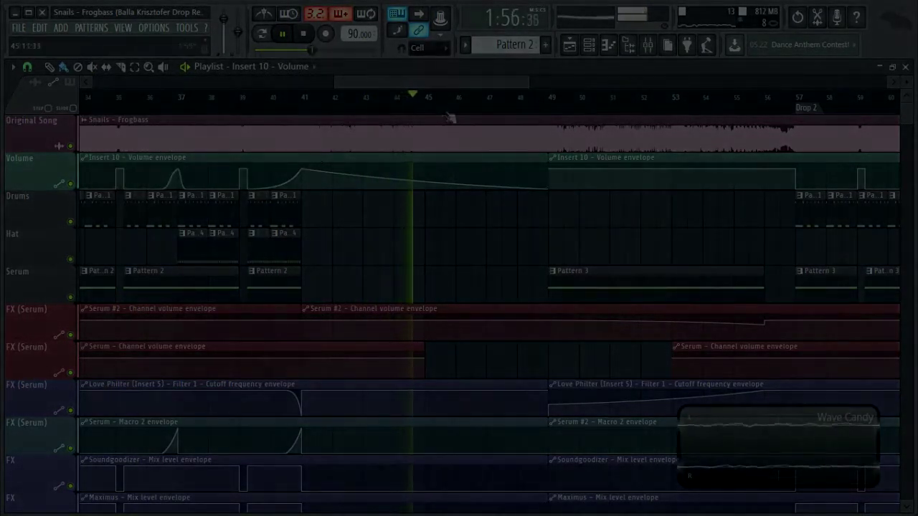
scroll(477, 143, right, 2)
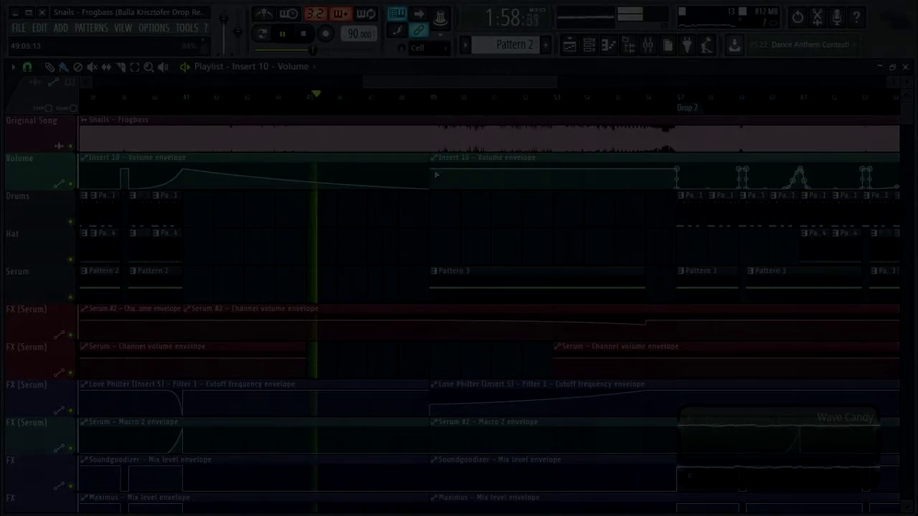